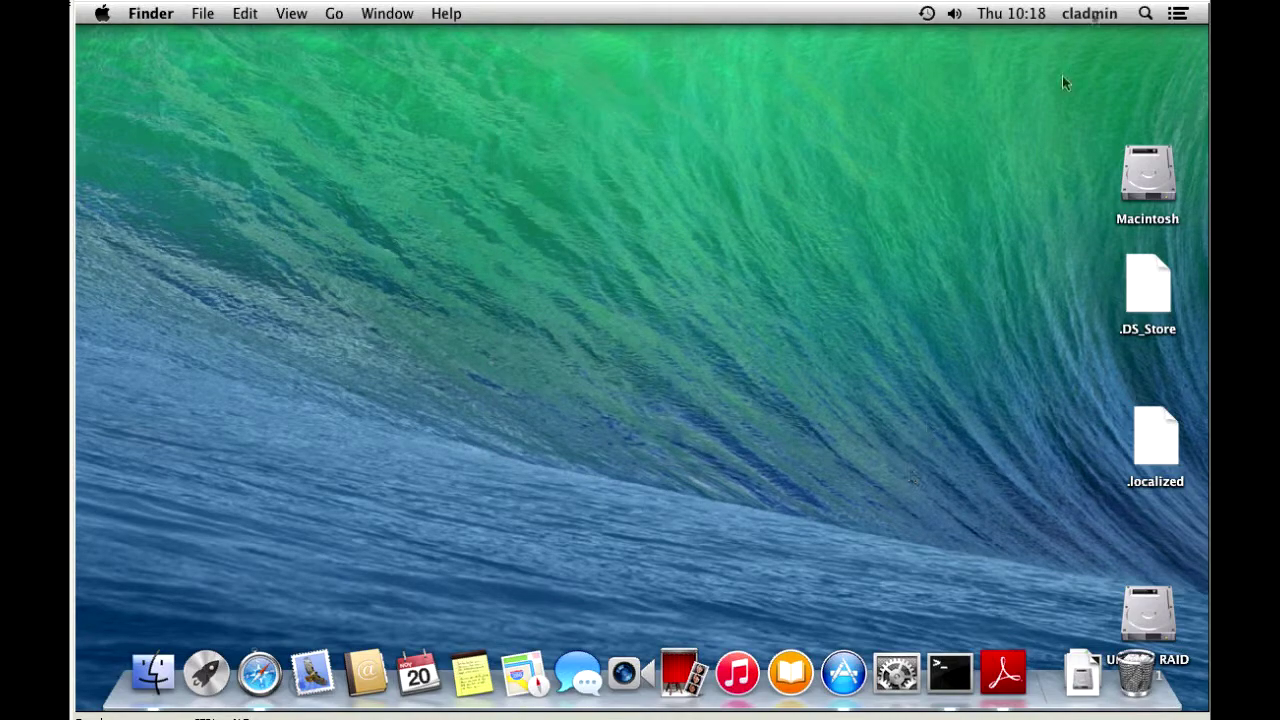
Open Users & Groups in System Preferences from the Dock
left_click(1097, 12)
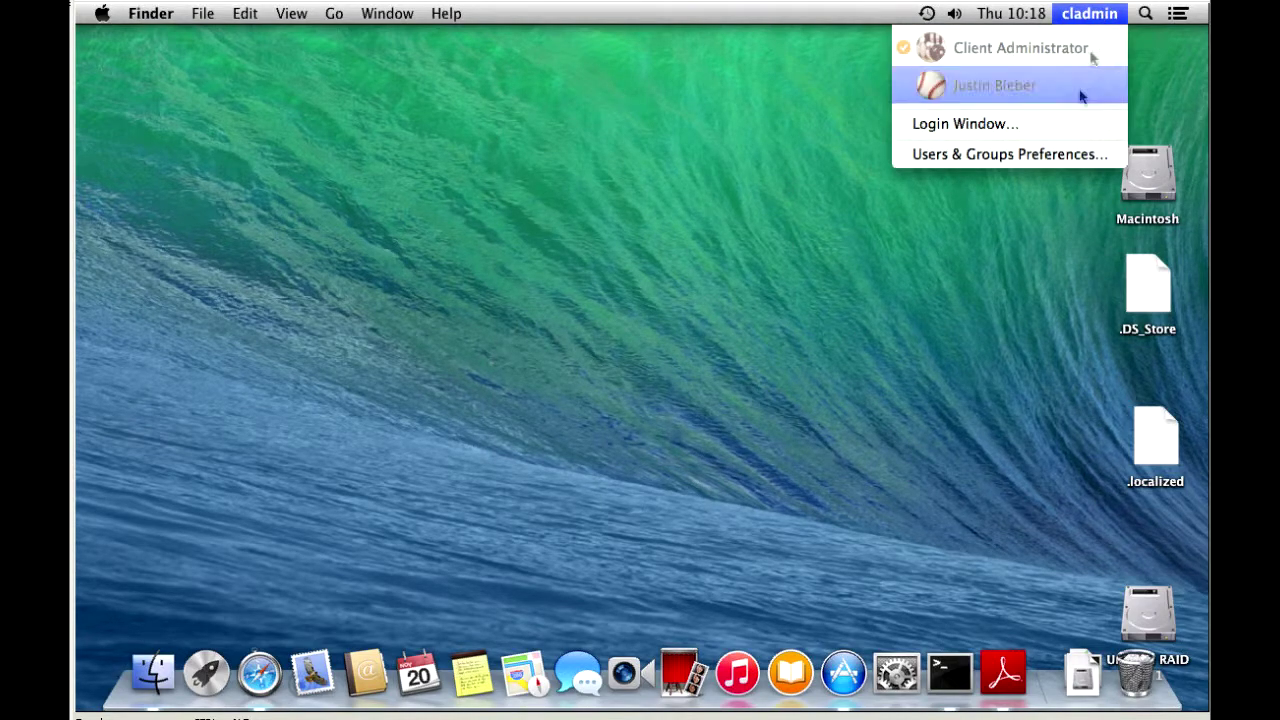
left_click(704, 148)
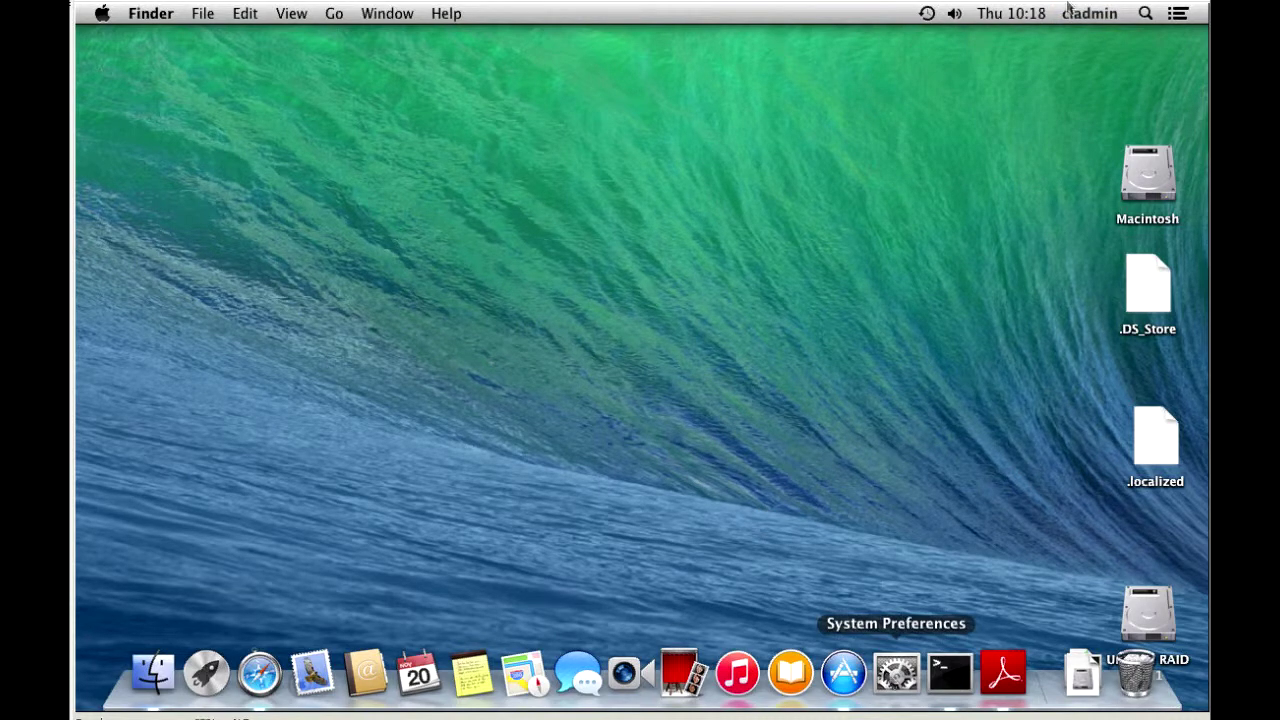
left_click(1098, 13)
left_click(994, 155)
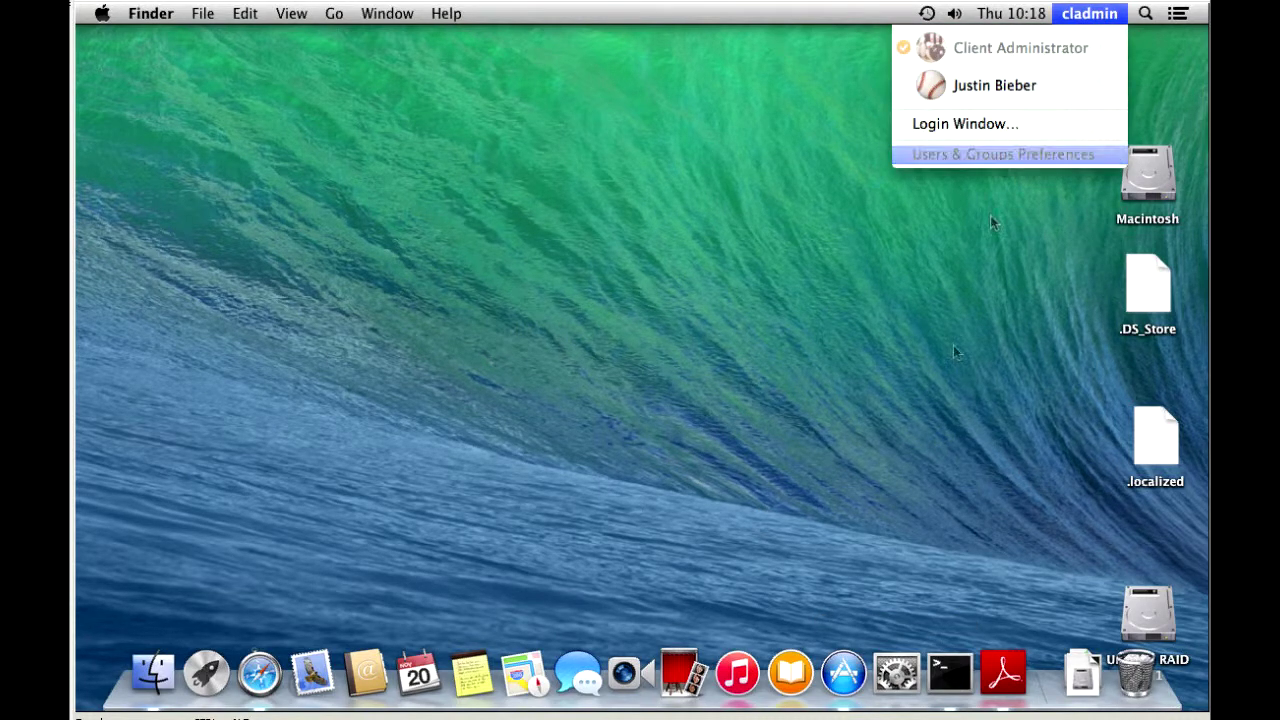
left_click(890, 683)
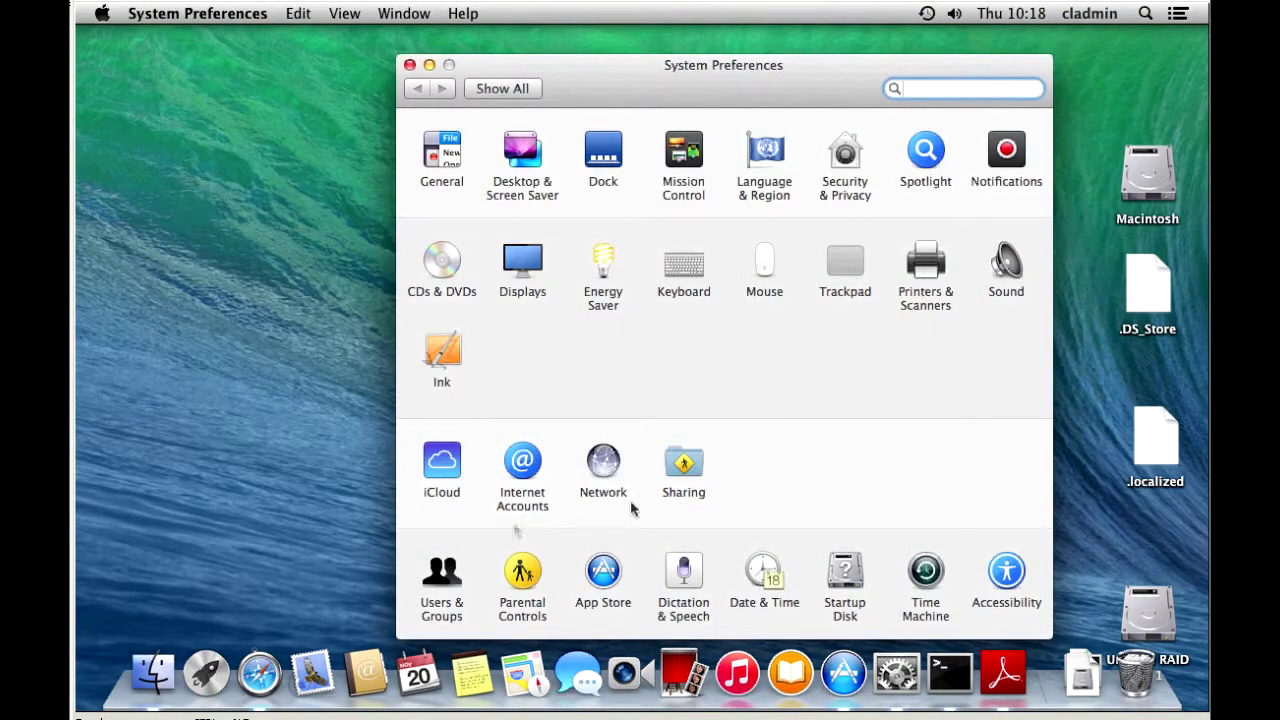
left_click(436, 592)
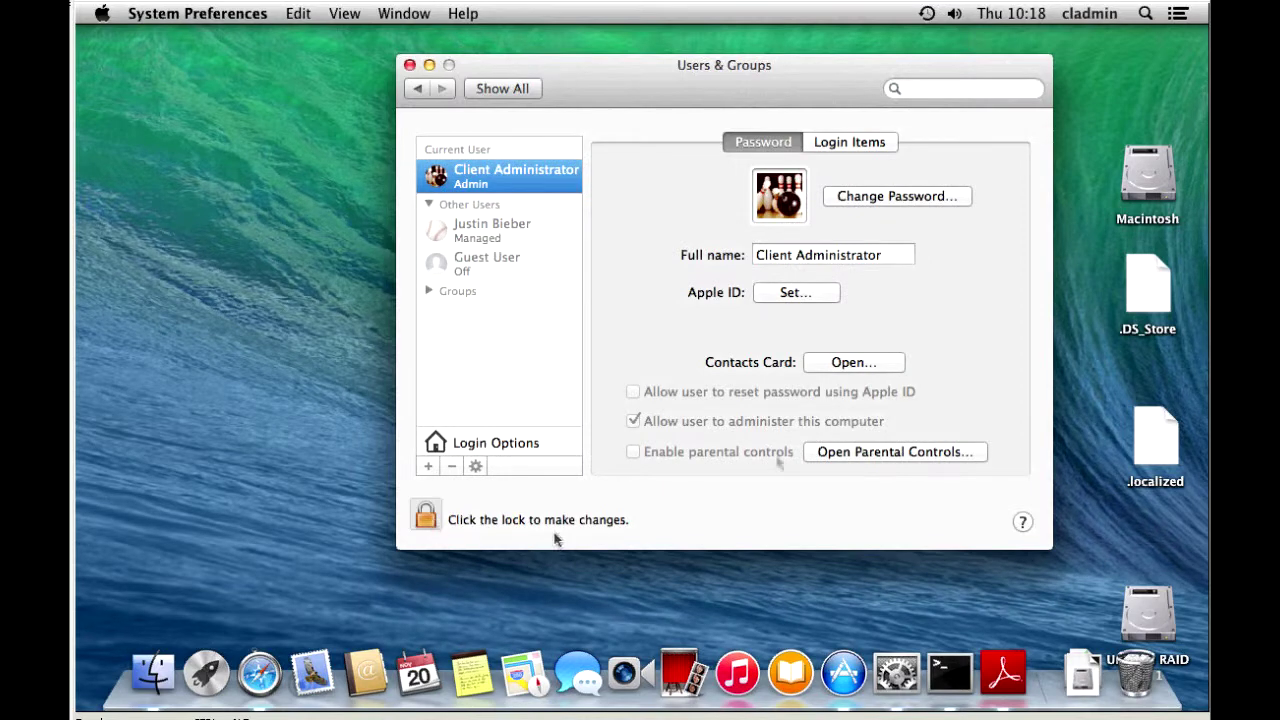
Unlock Login Options with the admin password and start joining a network account server
left_click(498, 448)
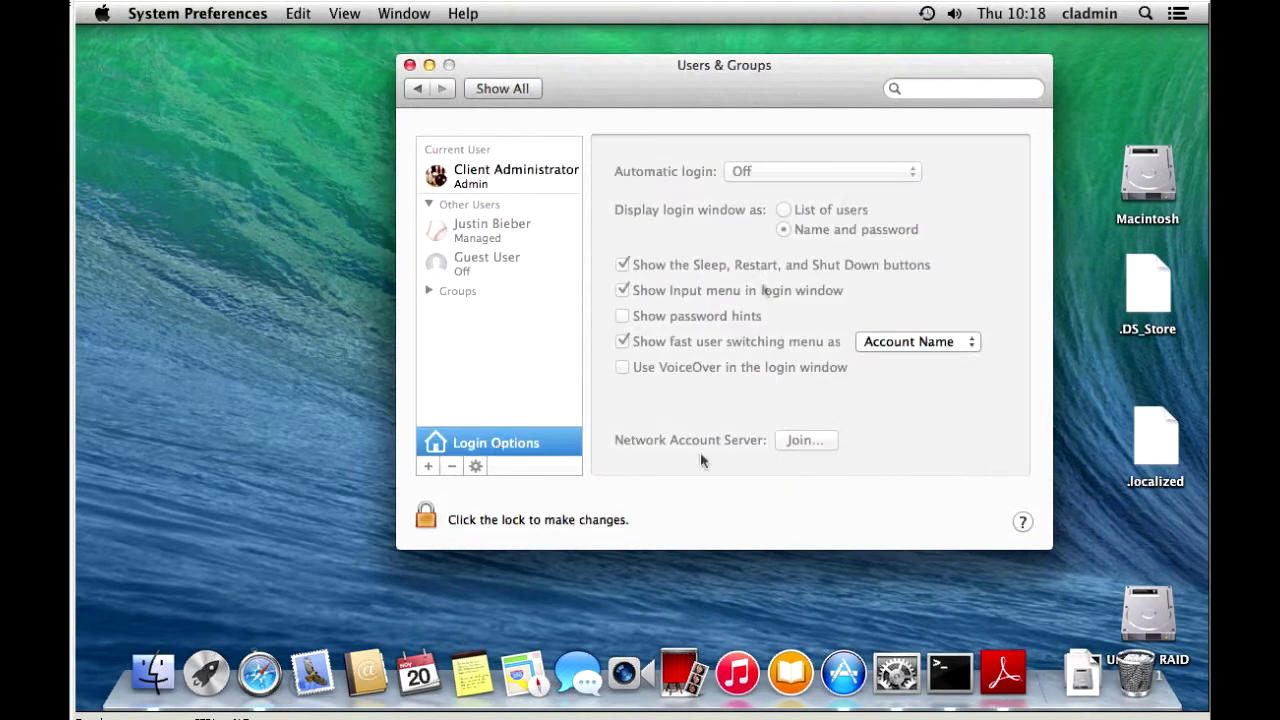
left_click(436, 528)
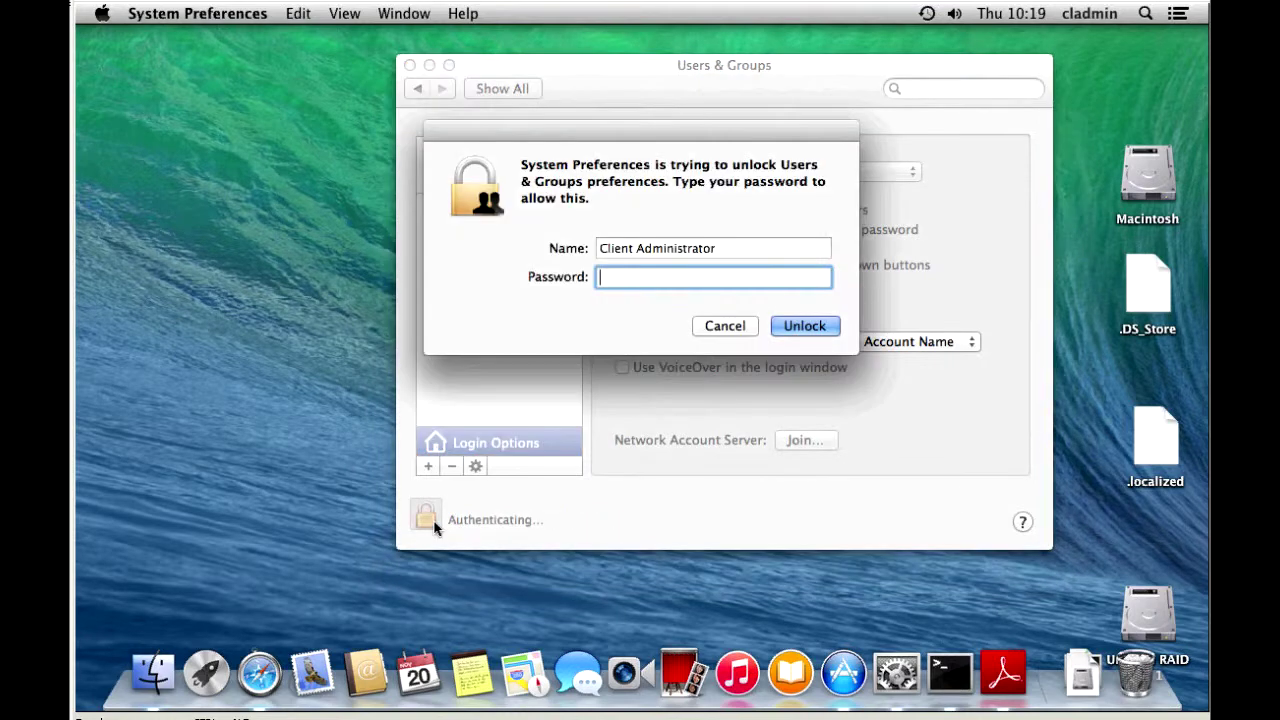
type("•••••••••••")
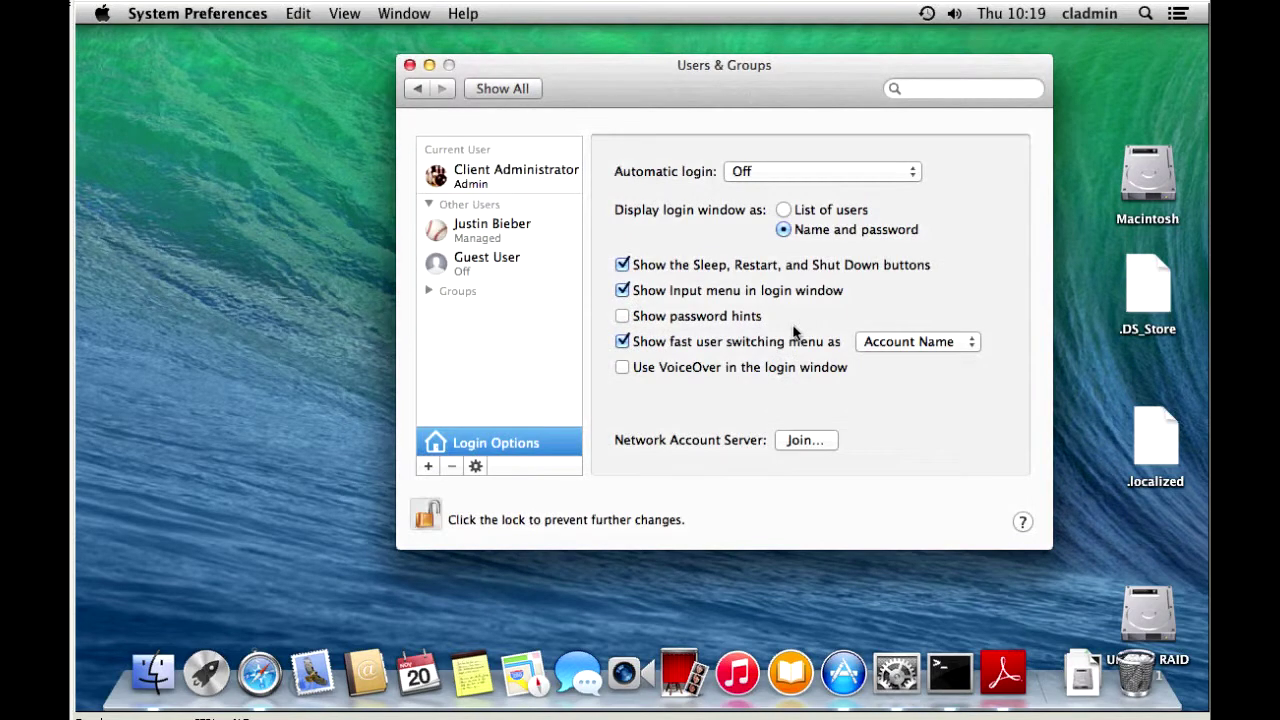
left_click(805, 443)
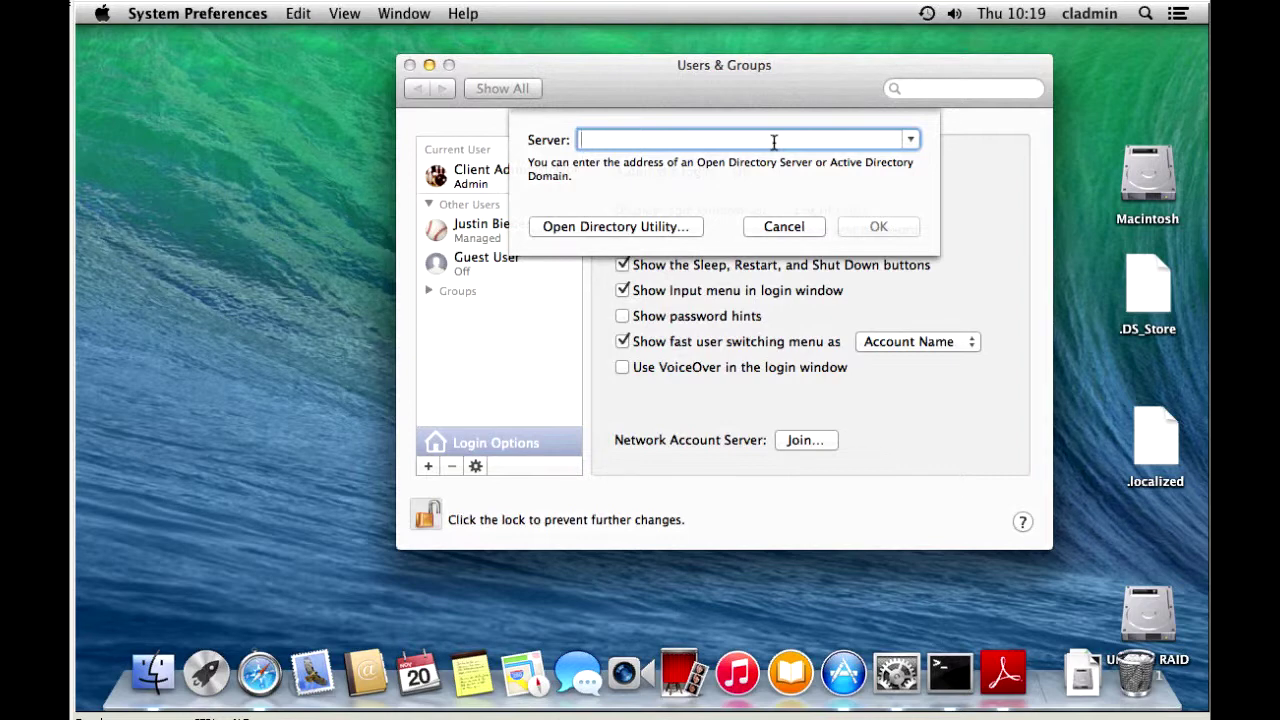
type("bierbrauer.")
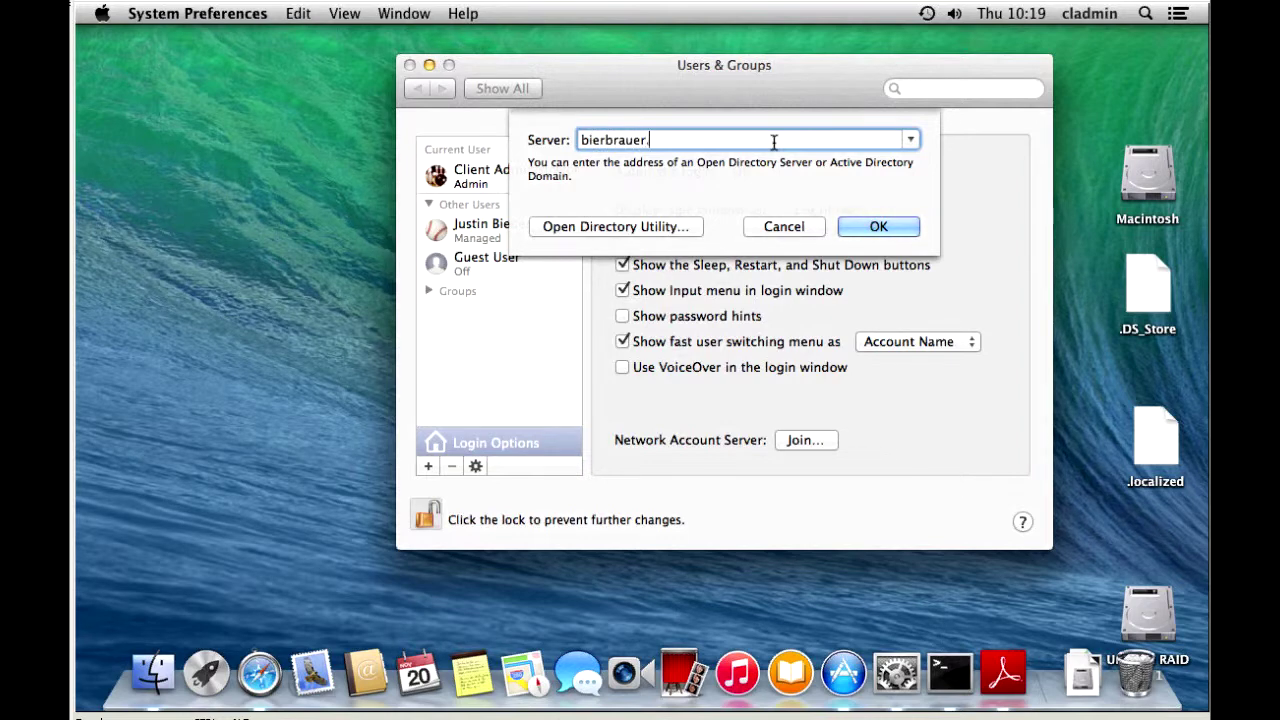
type("local")
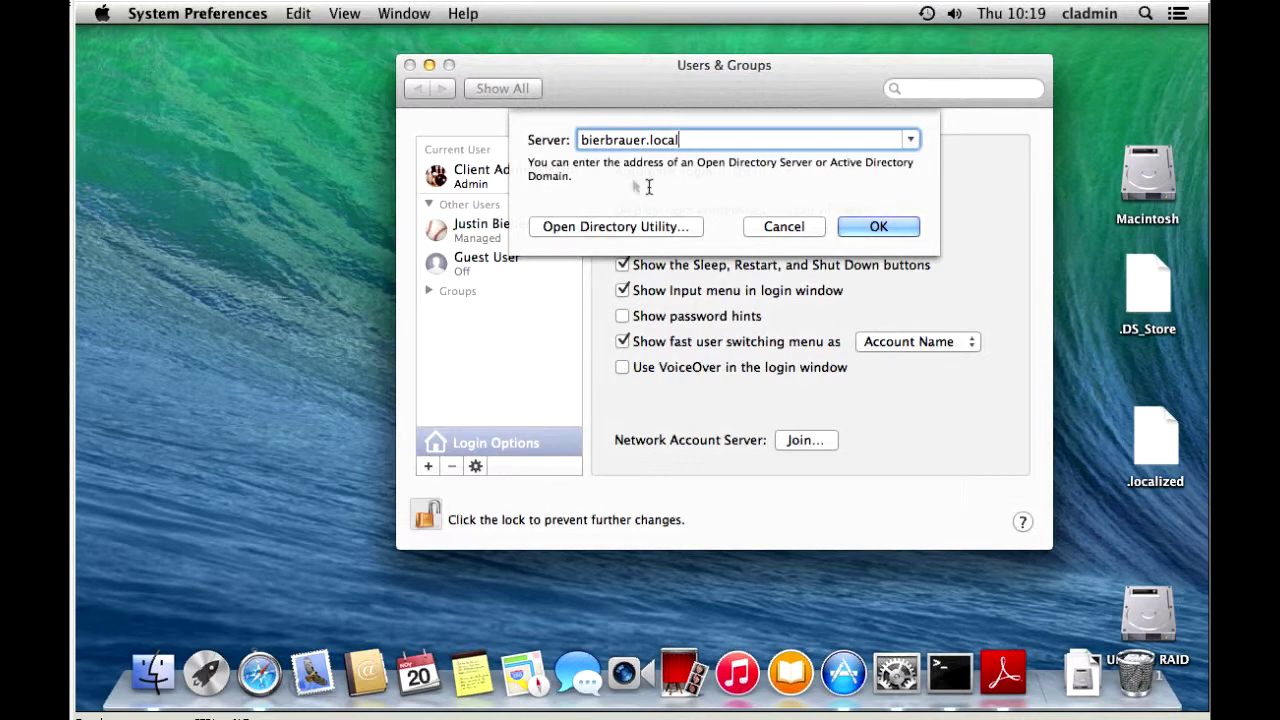
left_click(874, 224)
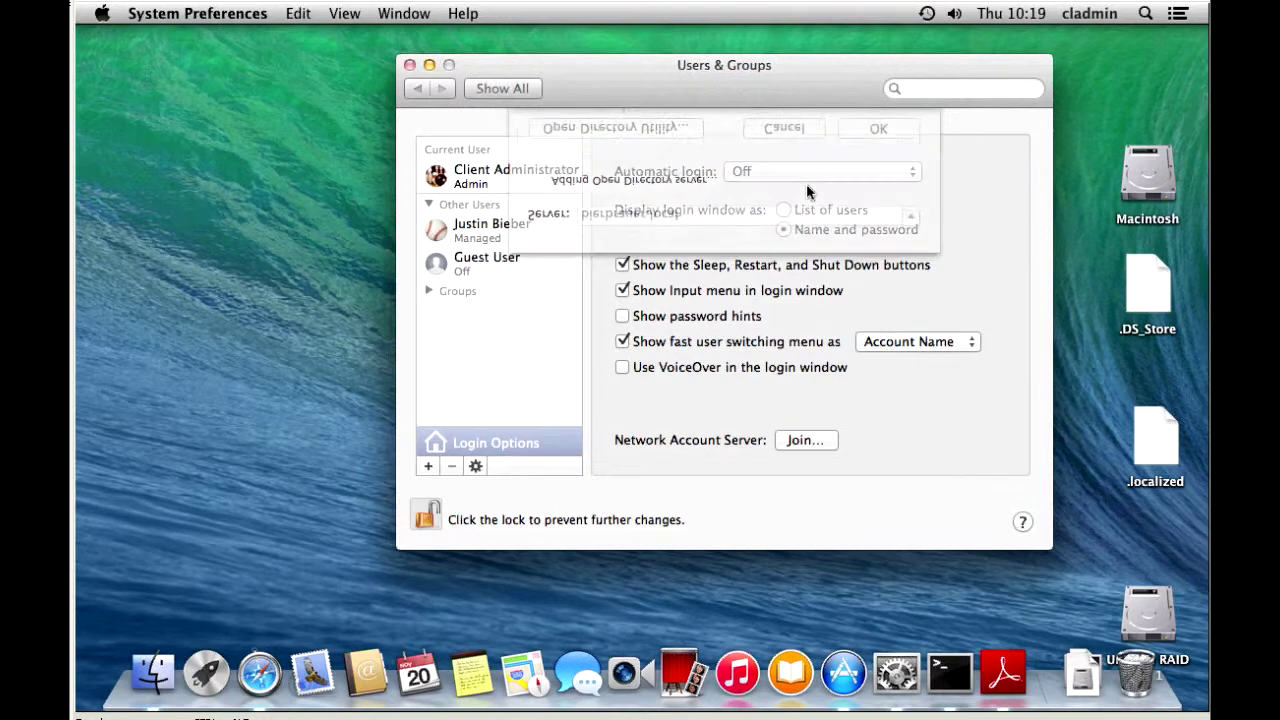
left_click(873, 208)
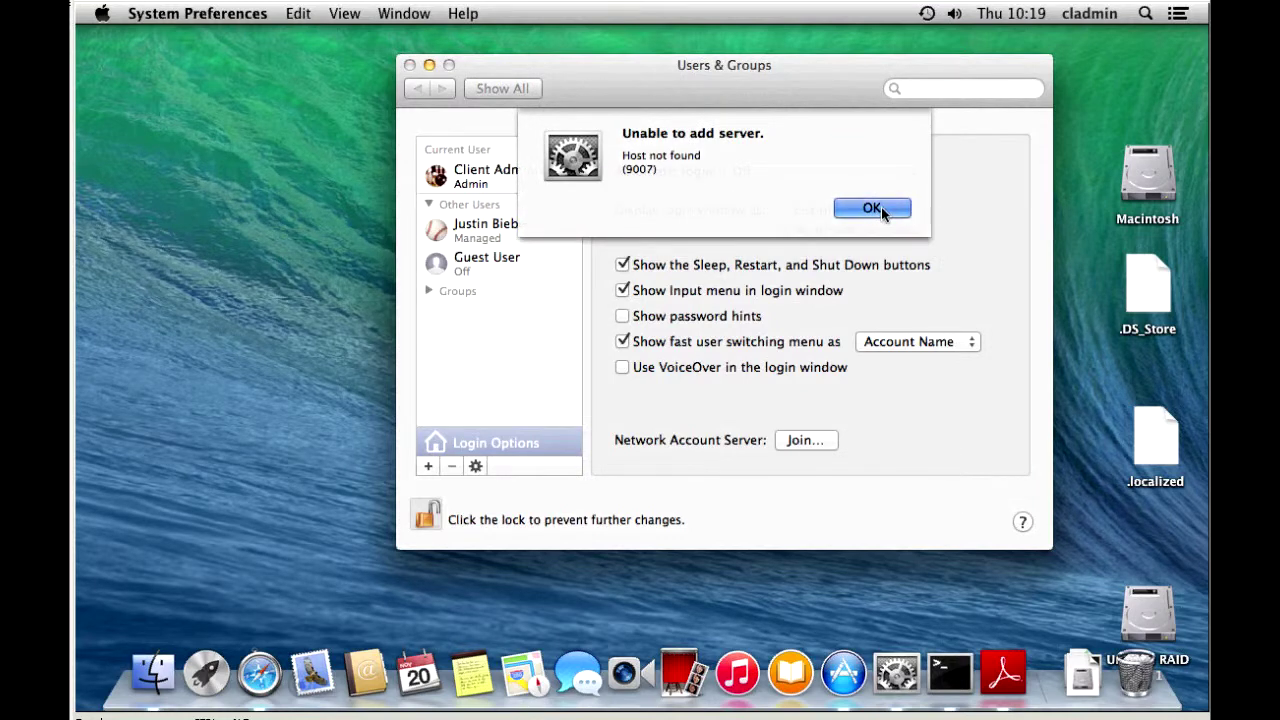
left_click(804, 441)
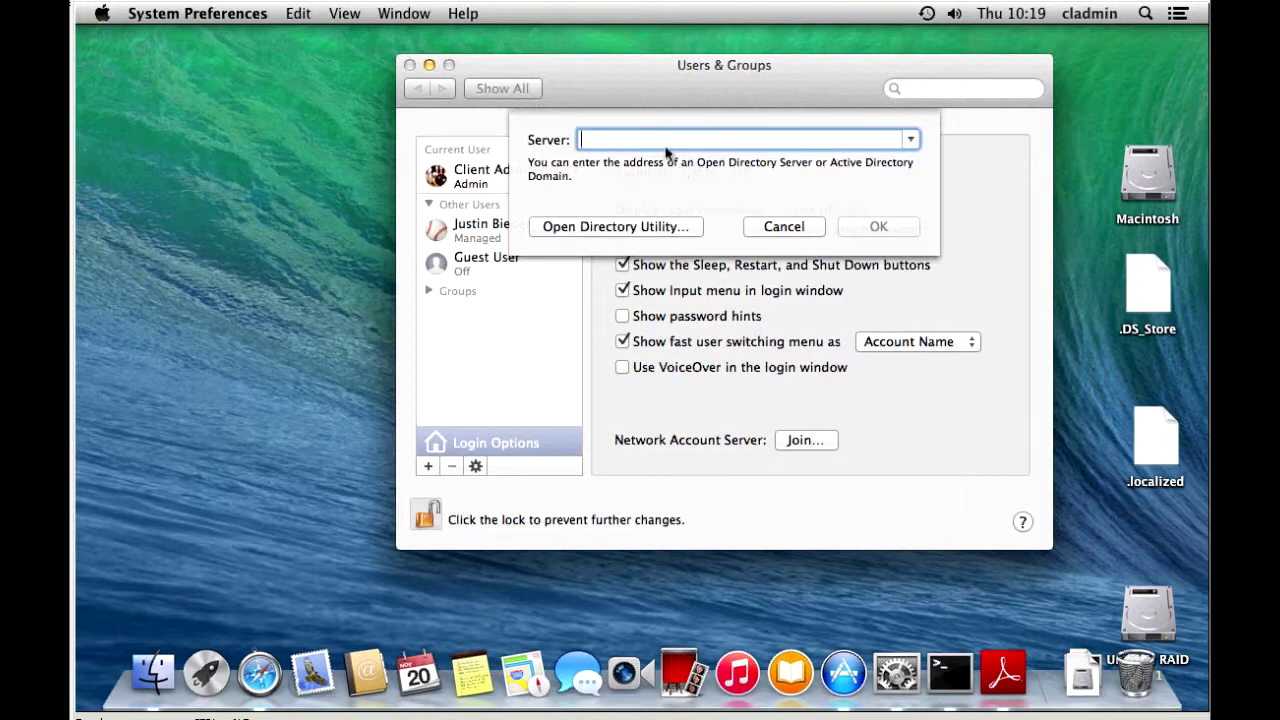
Open Directory Utility, unlock it with the administrator password, and select Active Directory
left_click(560, 228)
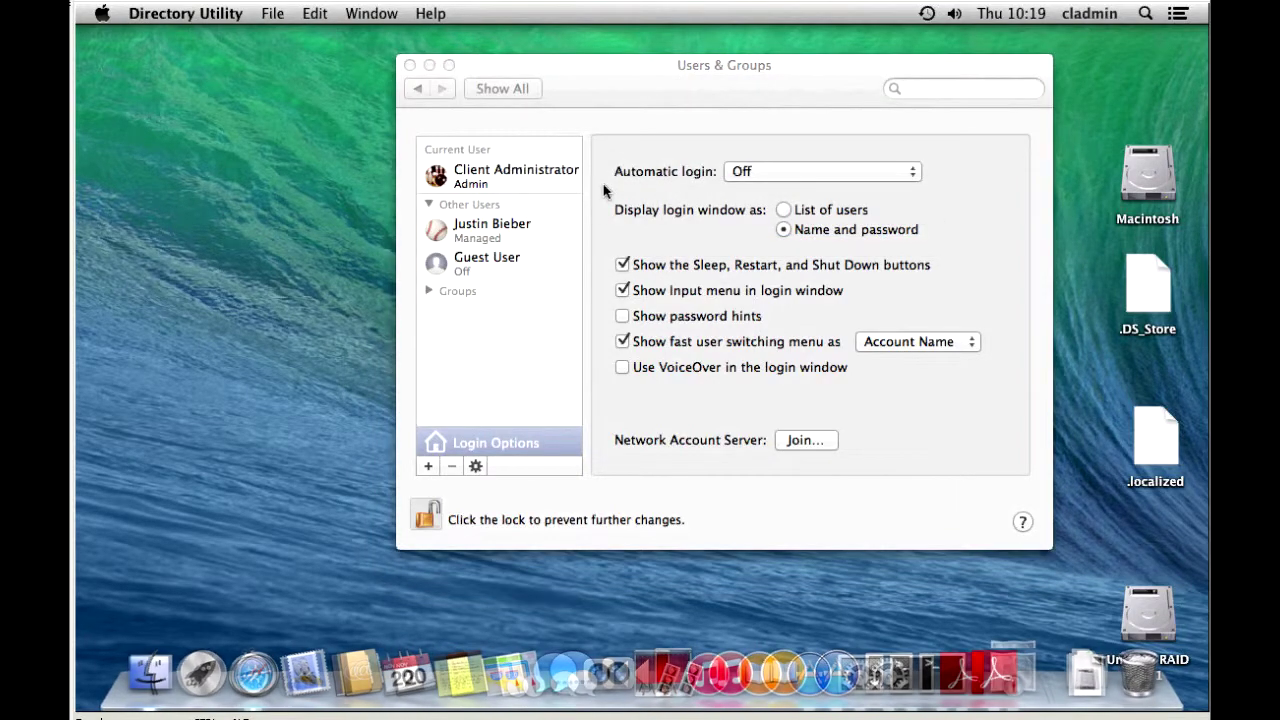
left_click(326, 516)
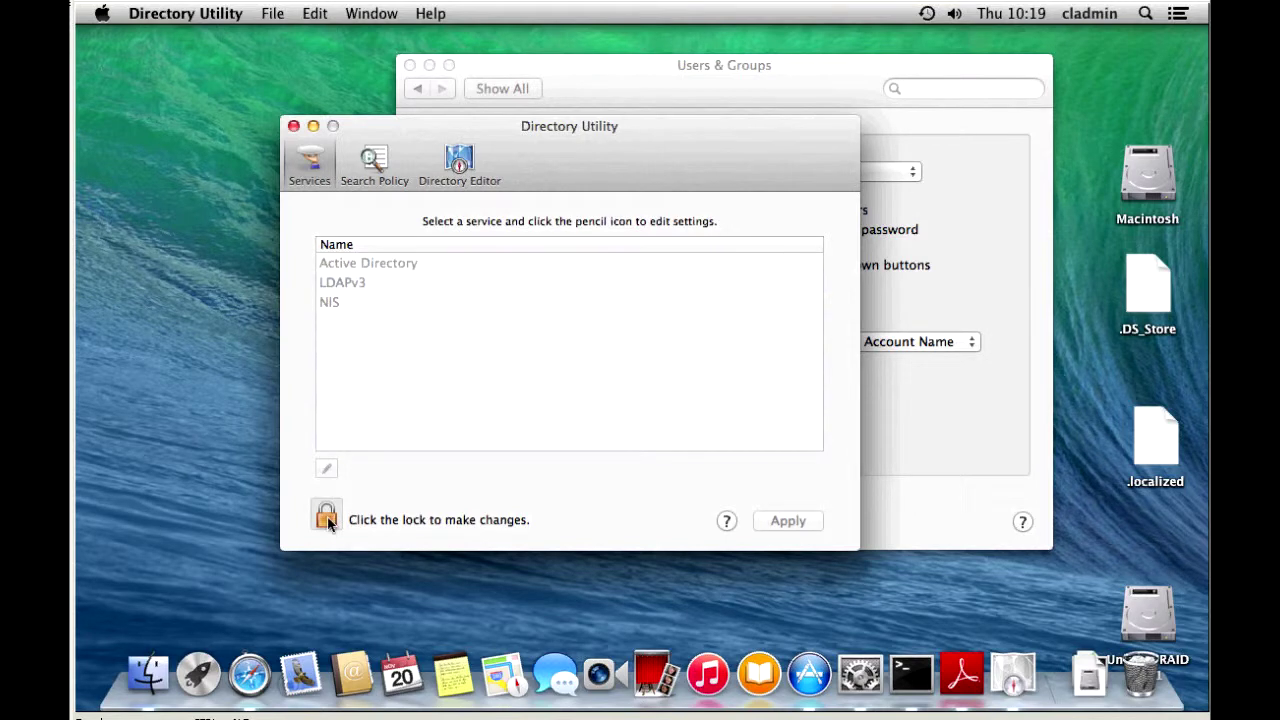
type("•••••••••••")
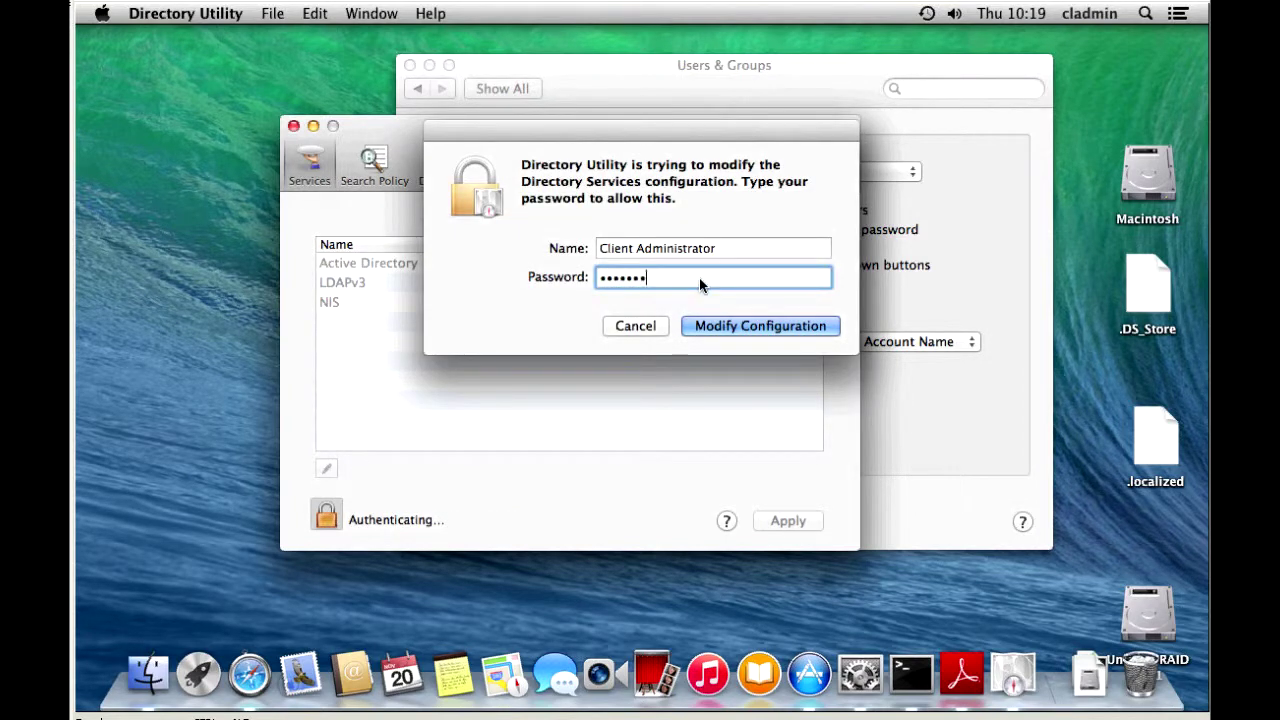
key("Return")
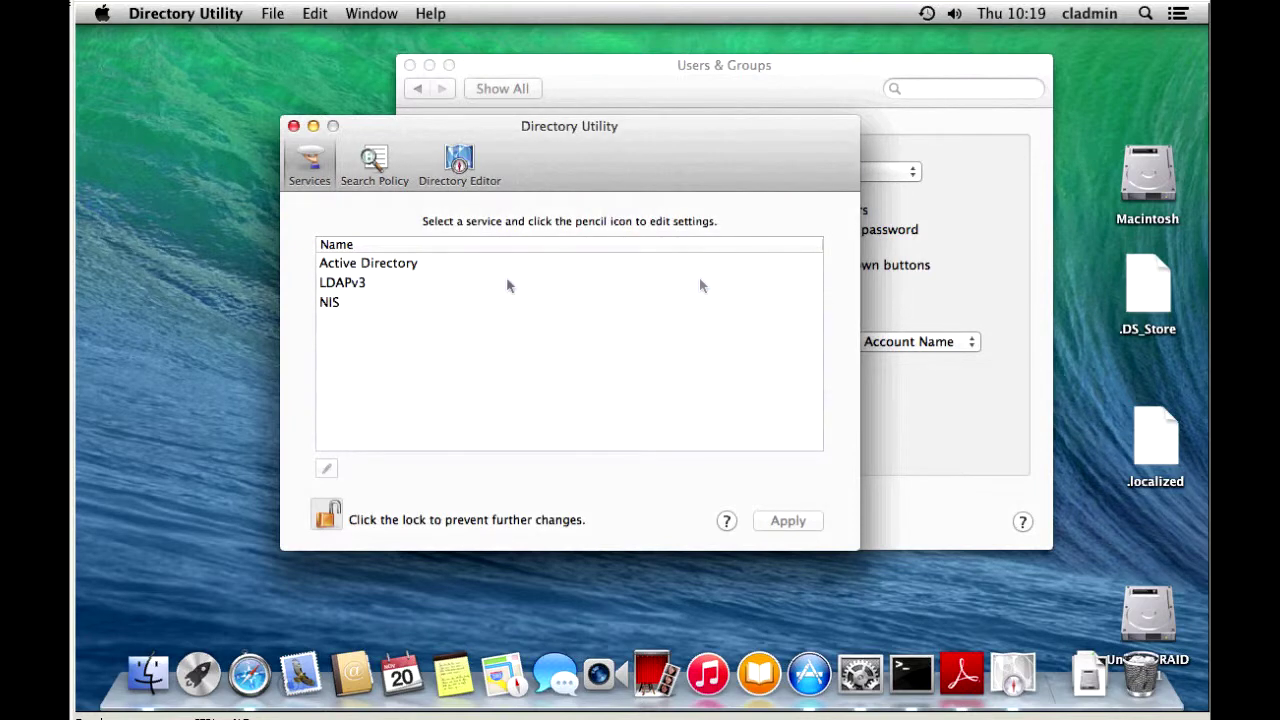
left_click(366, 266)
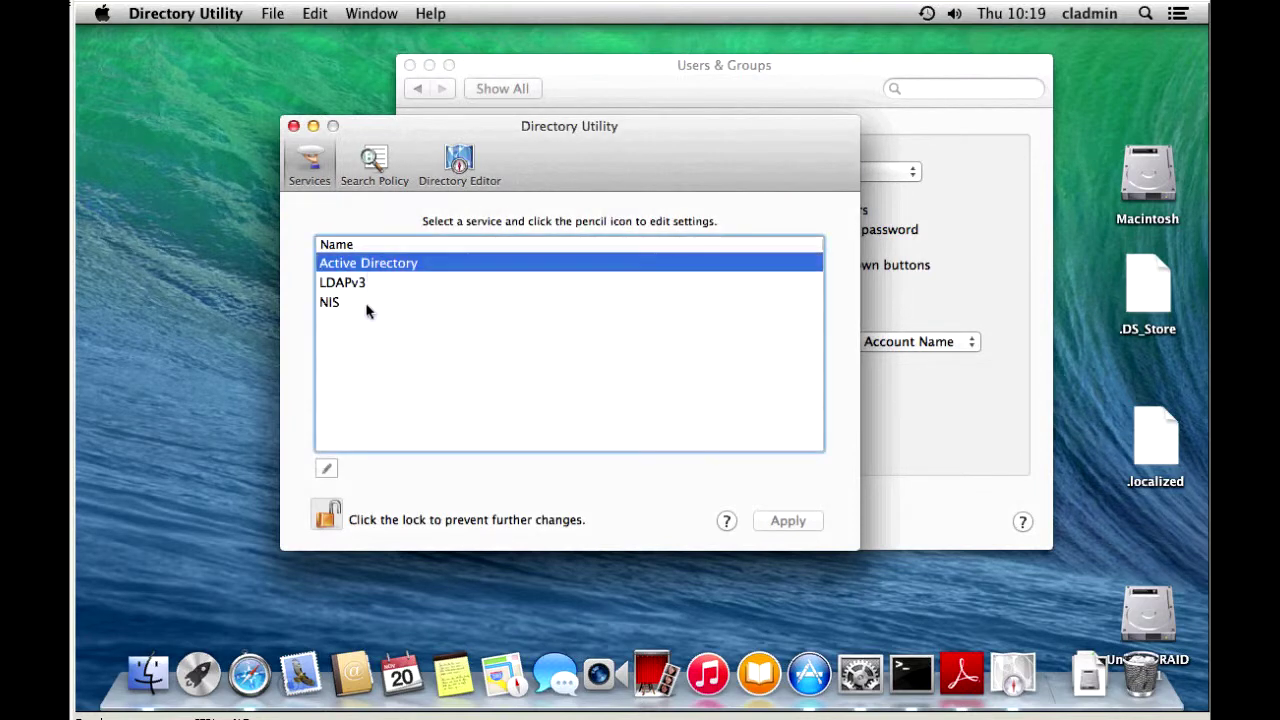
Enter Computer ID MyMac03 and Active Directory domain bierbrauer.local
left_click(327, 471)
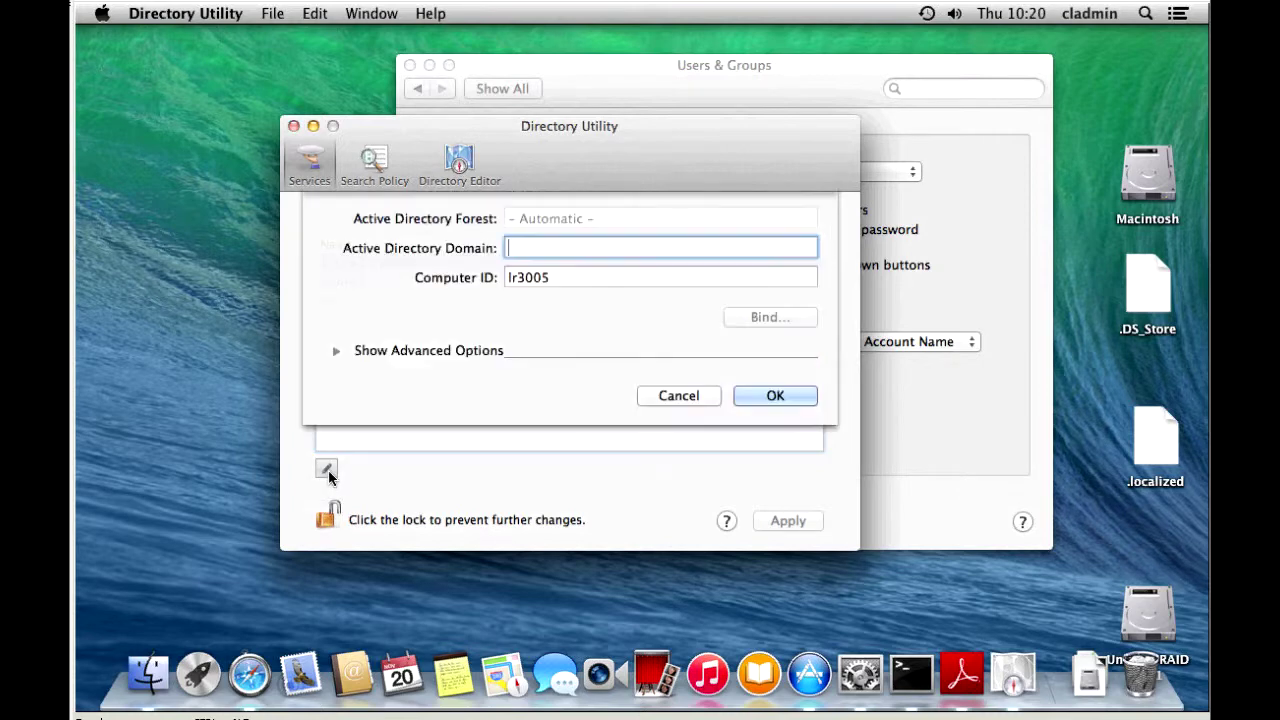
double_click(510, 277)
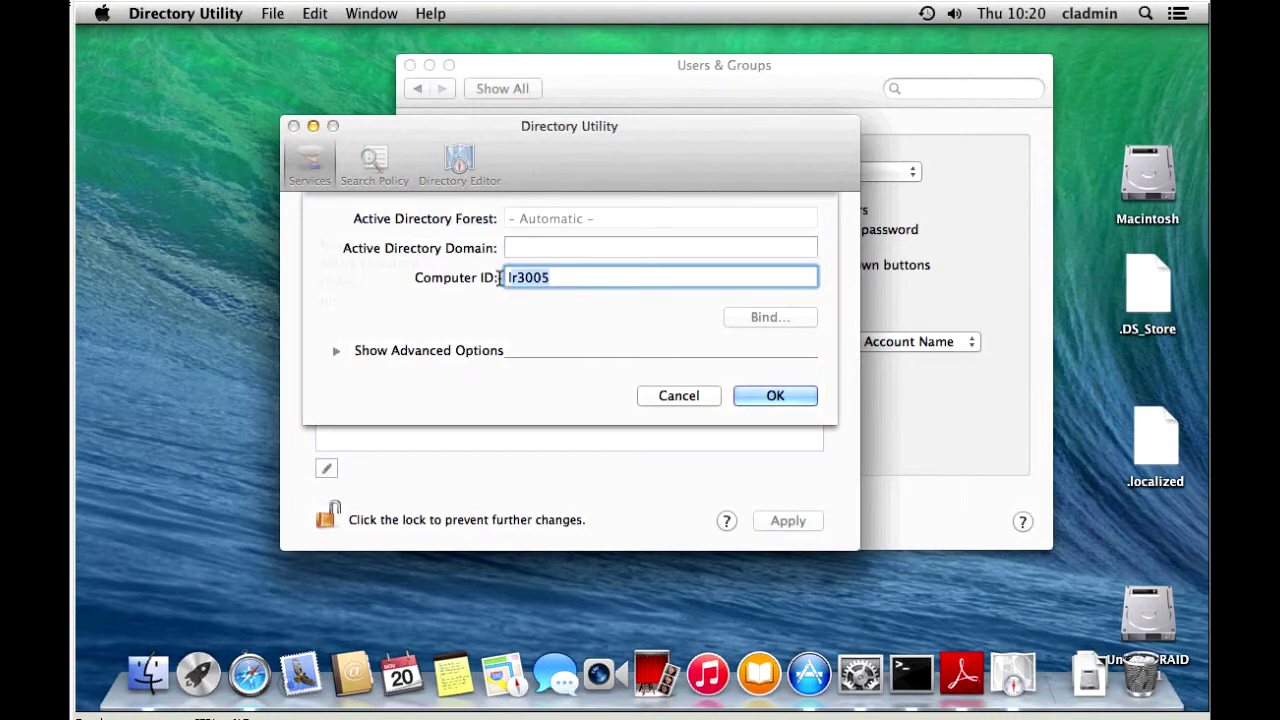
type("MyMac03")
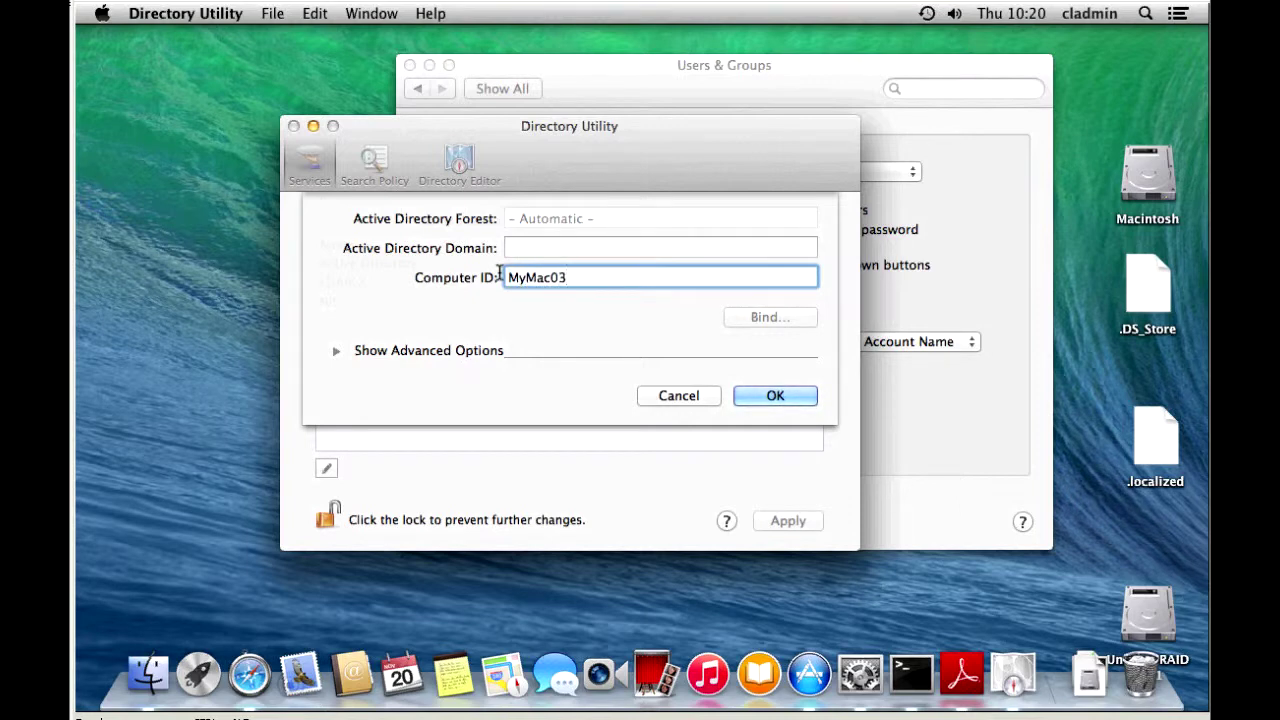
left_click(570, 247)
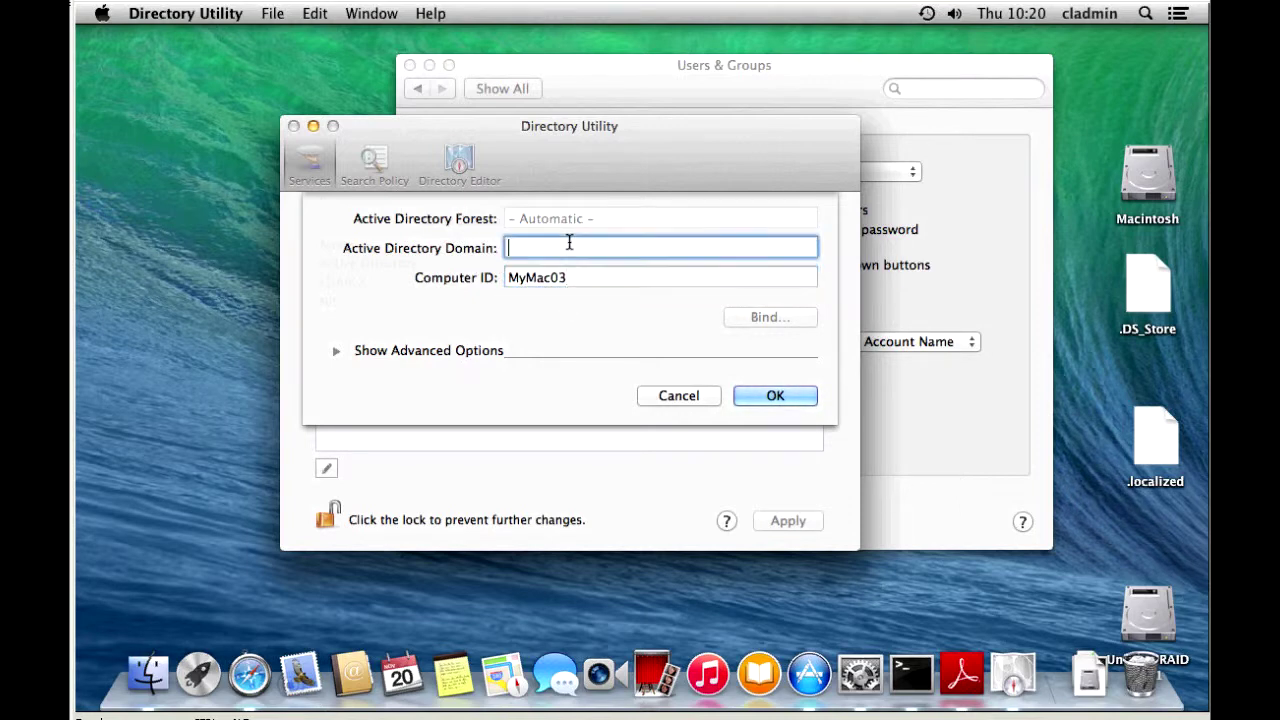
type("bierbrauer.local")
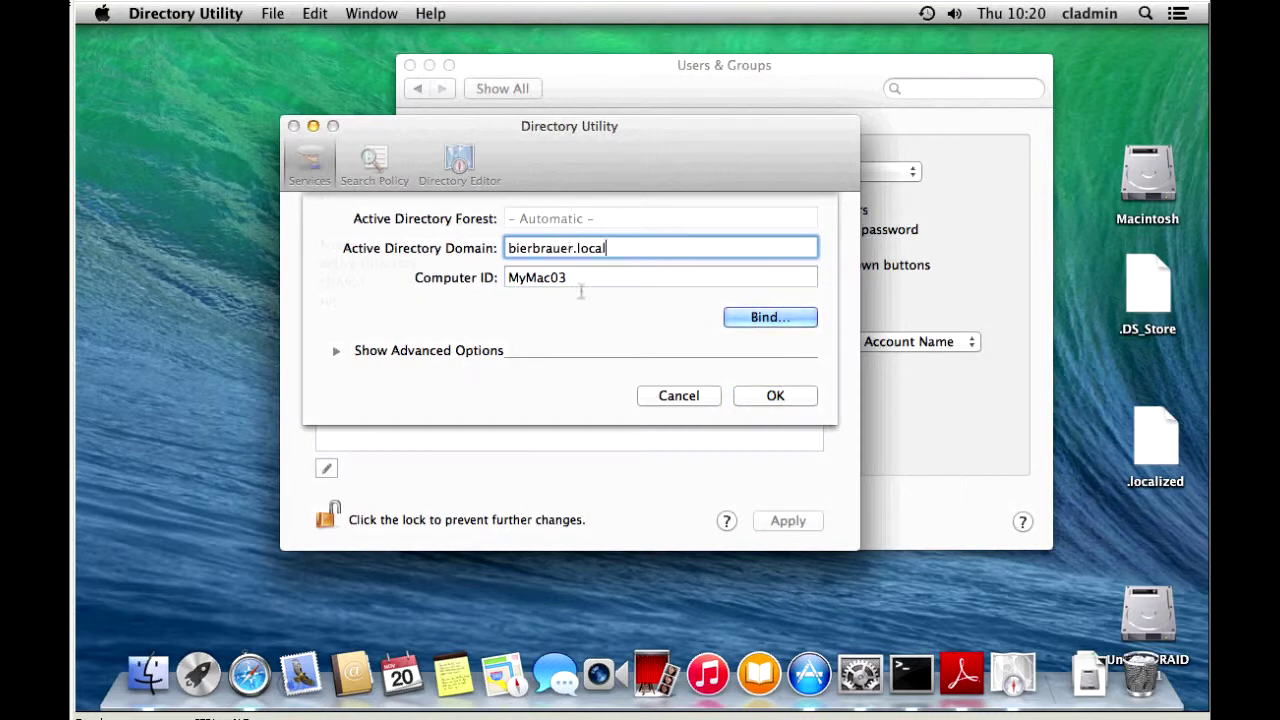
Under Advanced Options > Administrative, enable 'Allow administration by' for domain admins
left_click(336, 354)
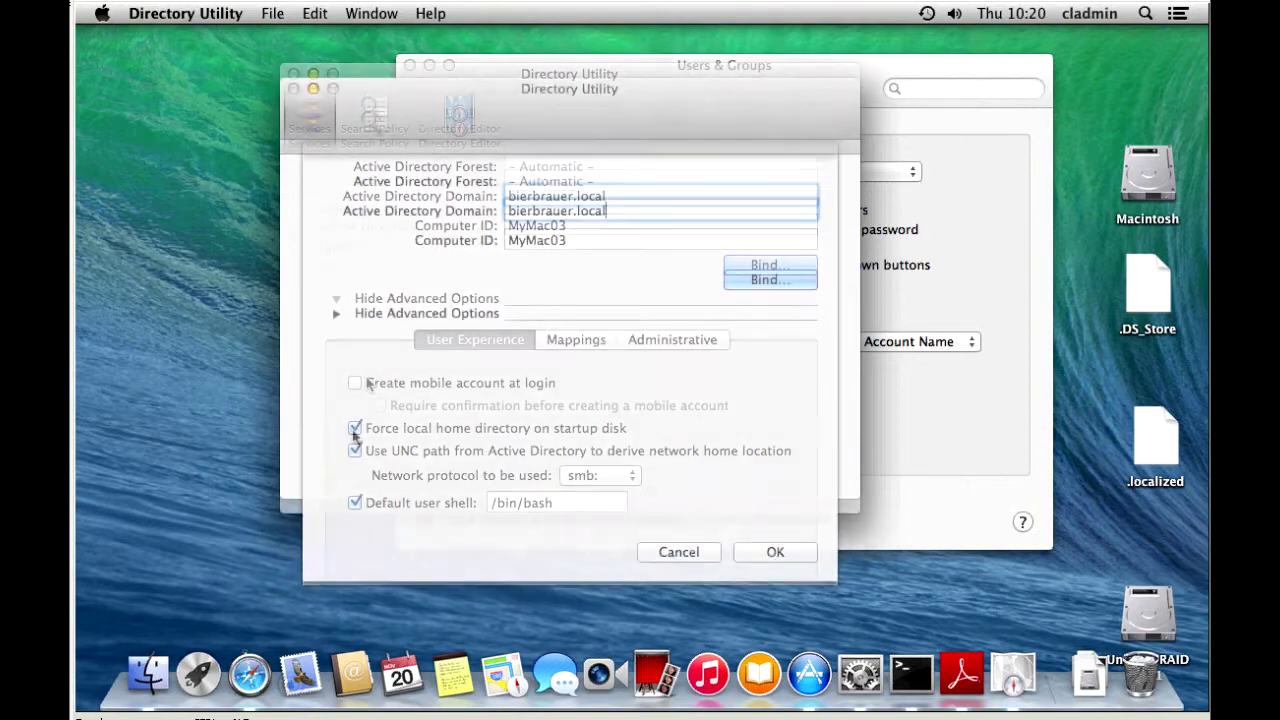
left_click(576, 339)
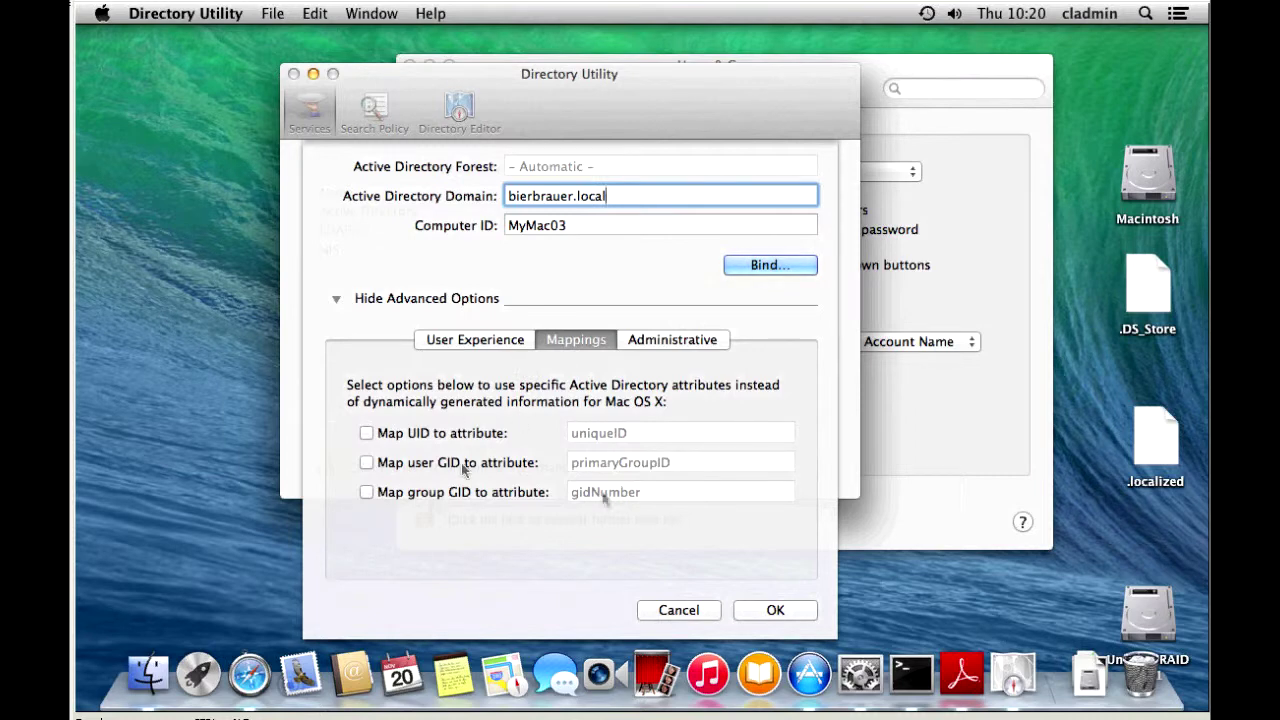
left_click(680, 344)
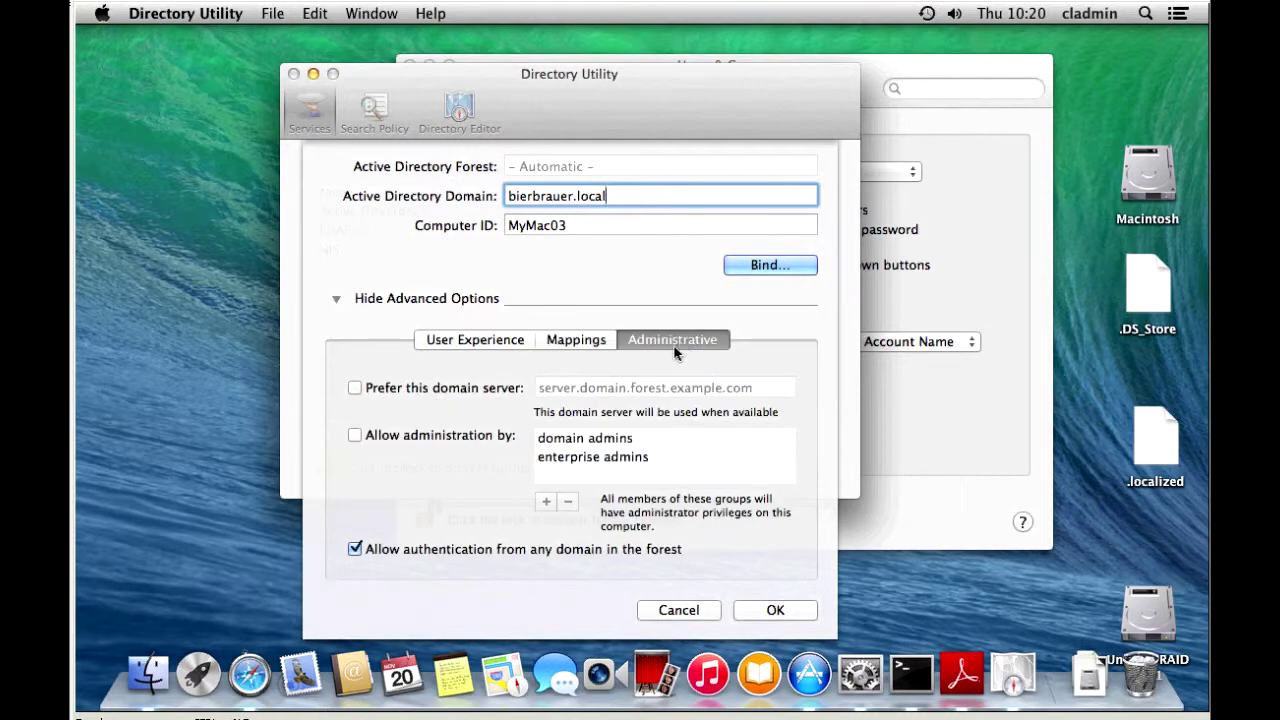
left_click(356, 437)
left_click(757, 266)
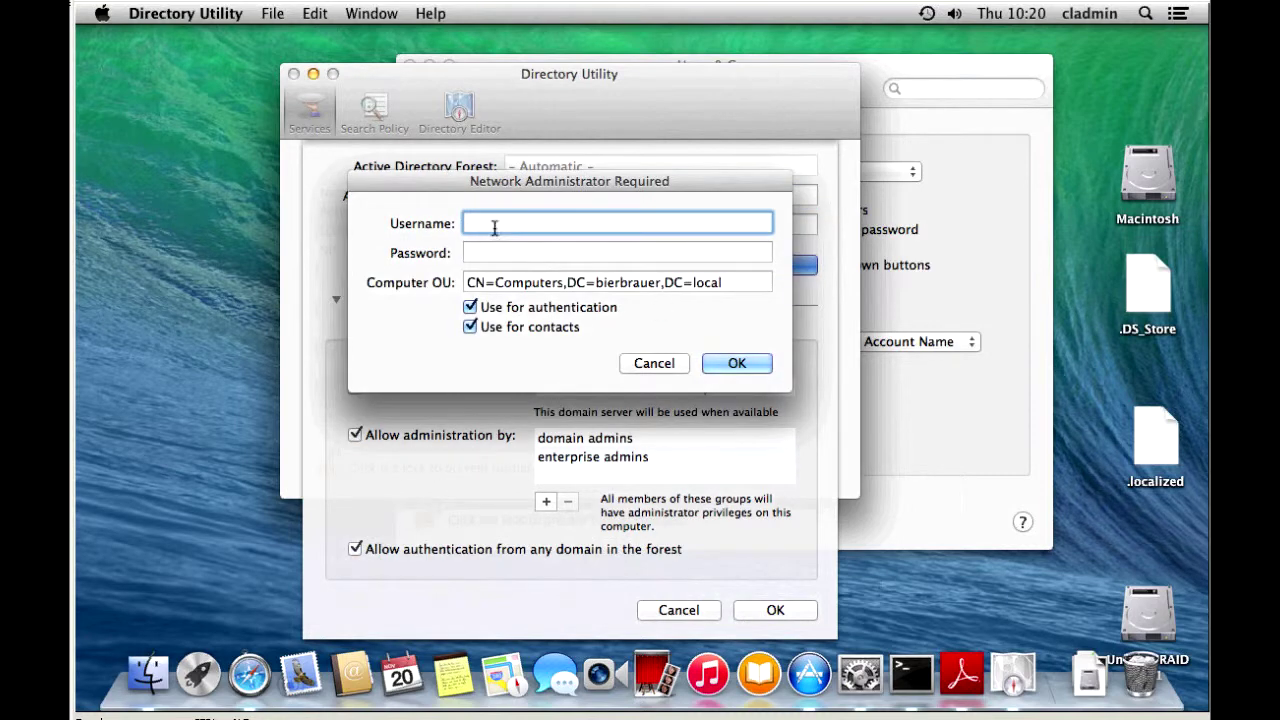
type("administrator")
key("Tab")
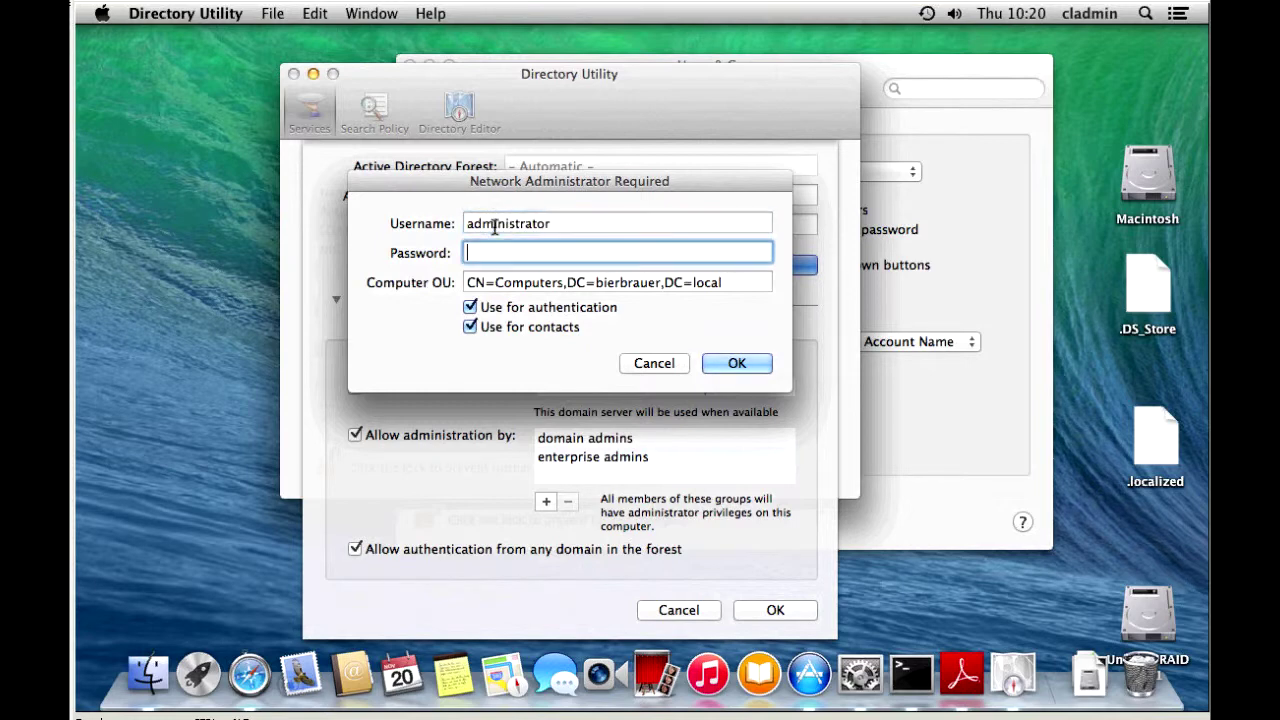
type("p••••••••••")
left_click(747, 370)
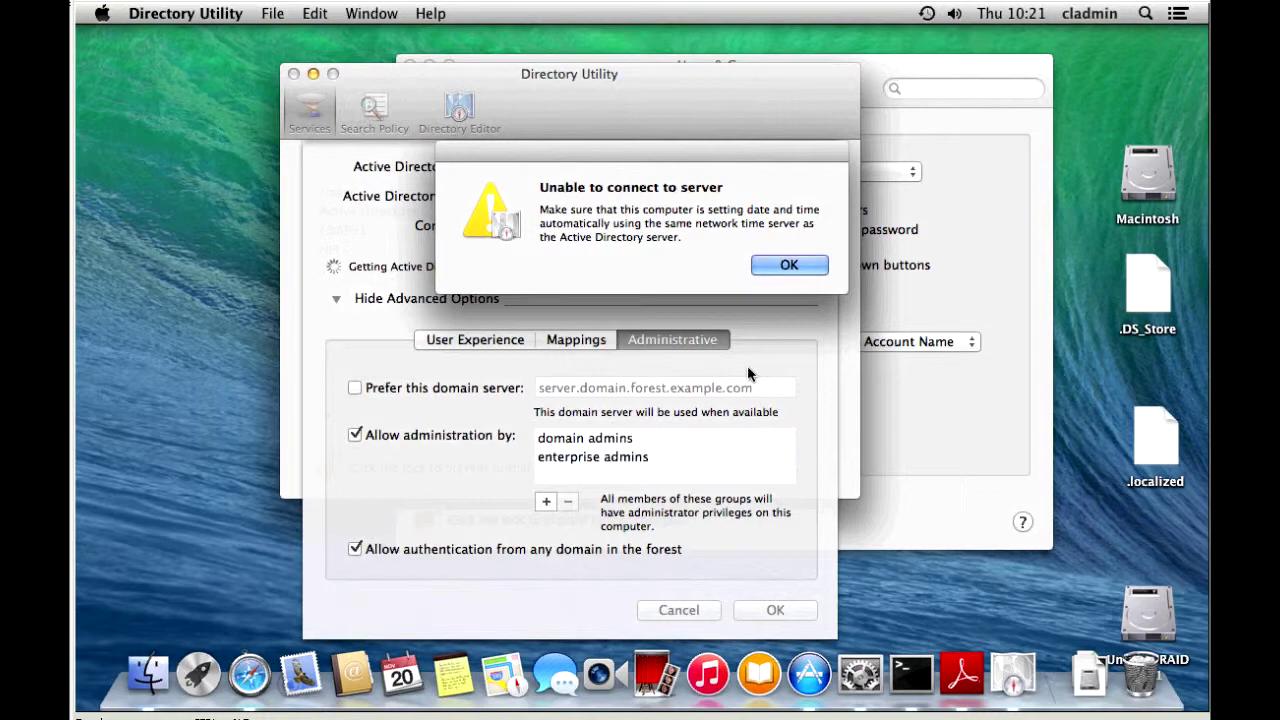
left_click(789, 266)
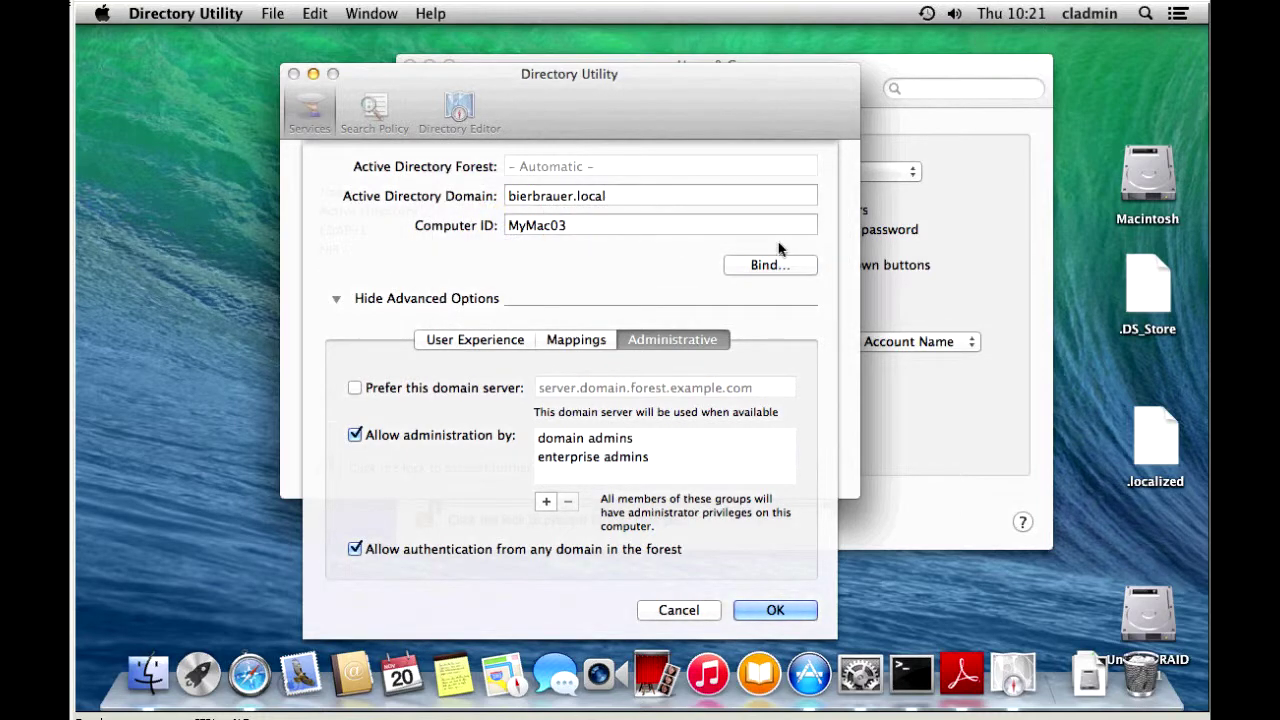
Step the system clock's minutes back to 10:01 in Date & Time preferences
left_click(1027, 17)
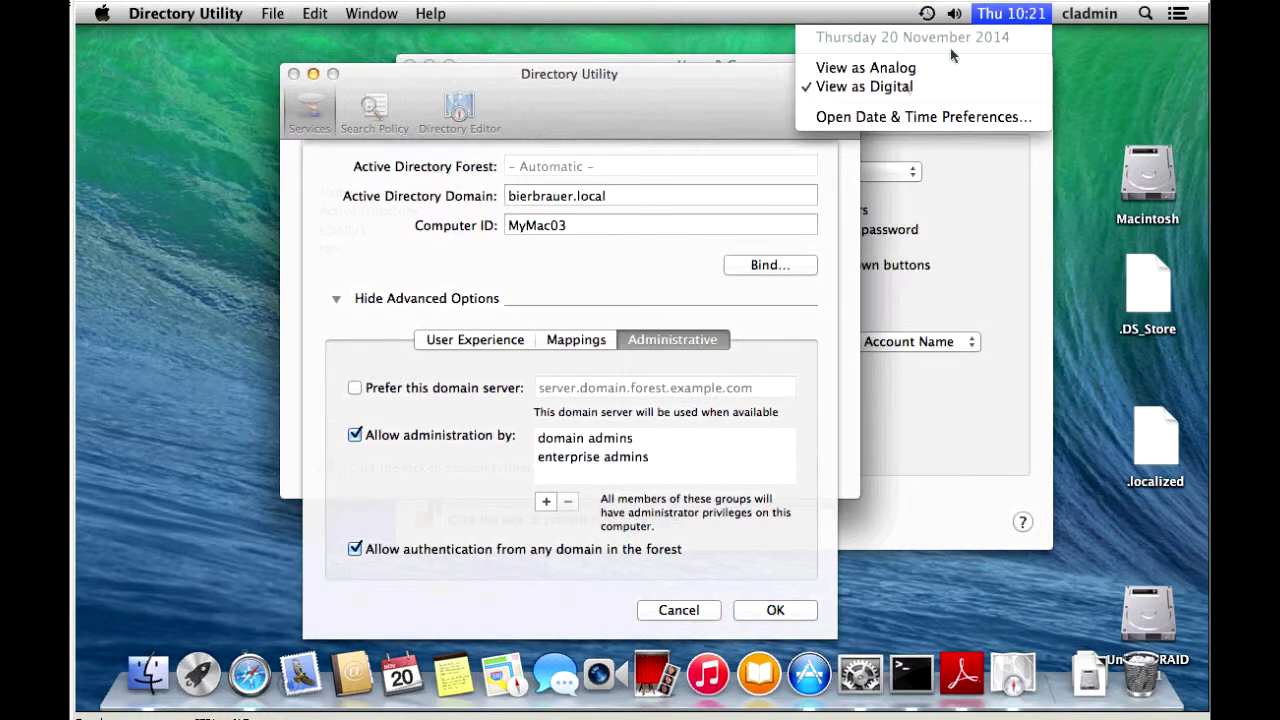
left_click(878, 116)
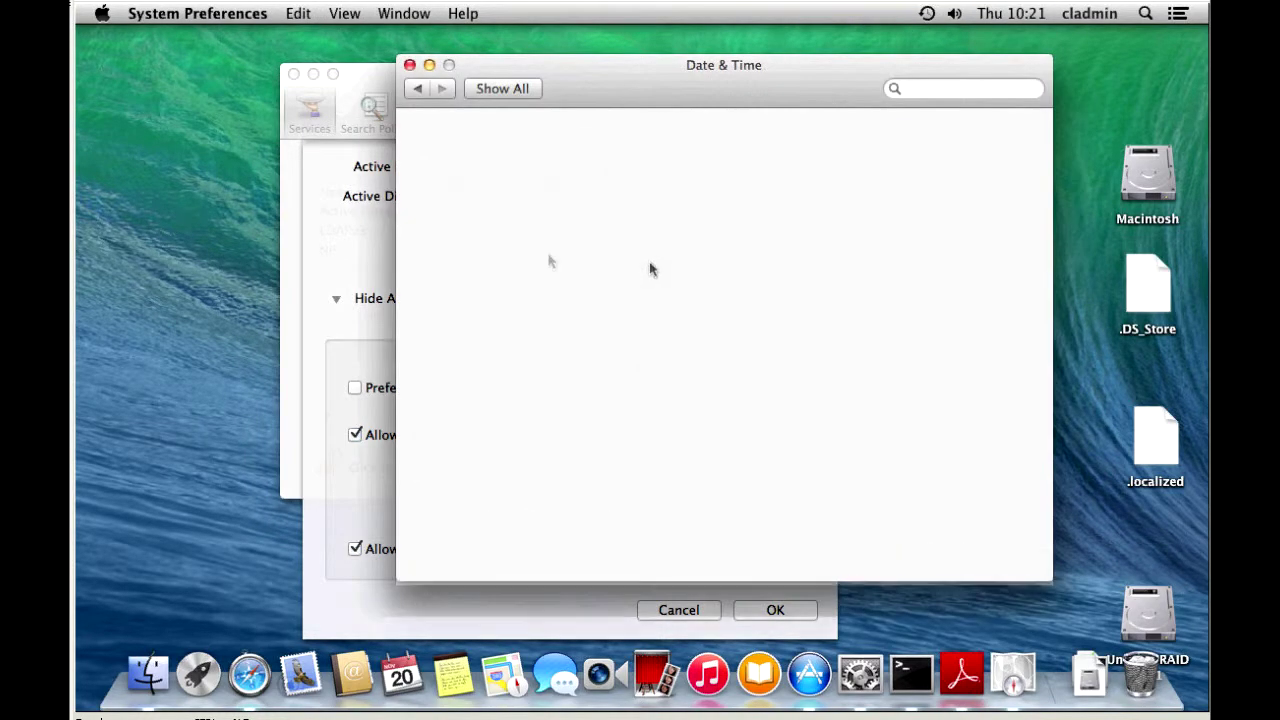
left_click(835, 236)
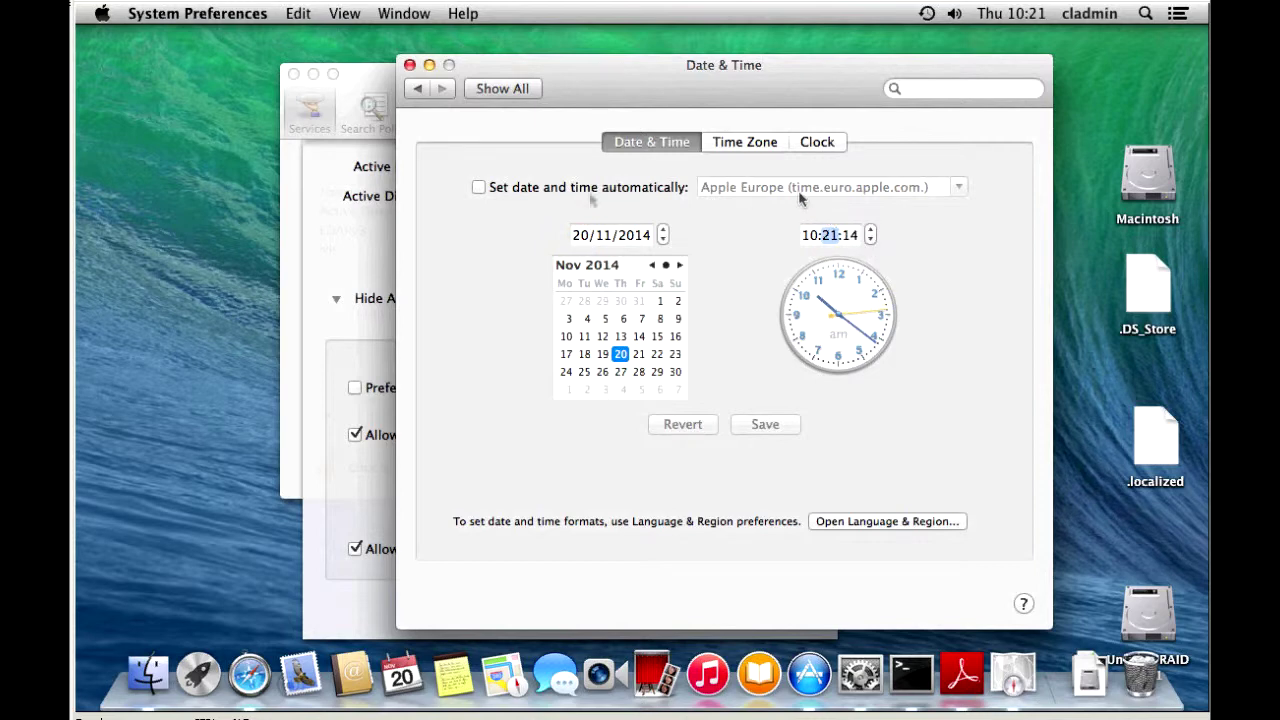
left_click(871, 240)
left_click(871, 240)
left_click(871, 240)
left_click(871, 240)
left_click(871, 240)
left_click(871, 240)
left_click(871, 240)
left_click(871, 240)
double_click(871, 240)
double_click(871, 240)
left_click(871, 240)
double_click(871, 240)
double_click(871, 240)
double_click(871, 240)
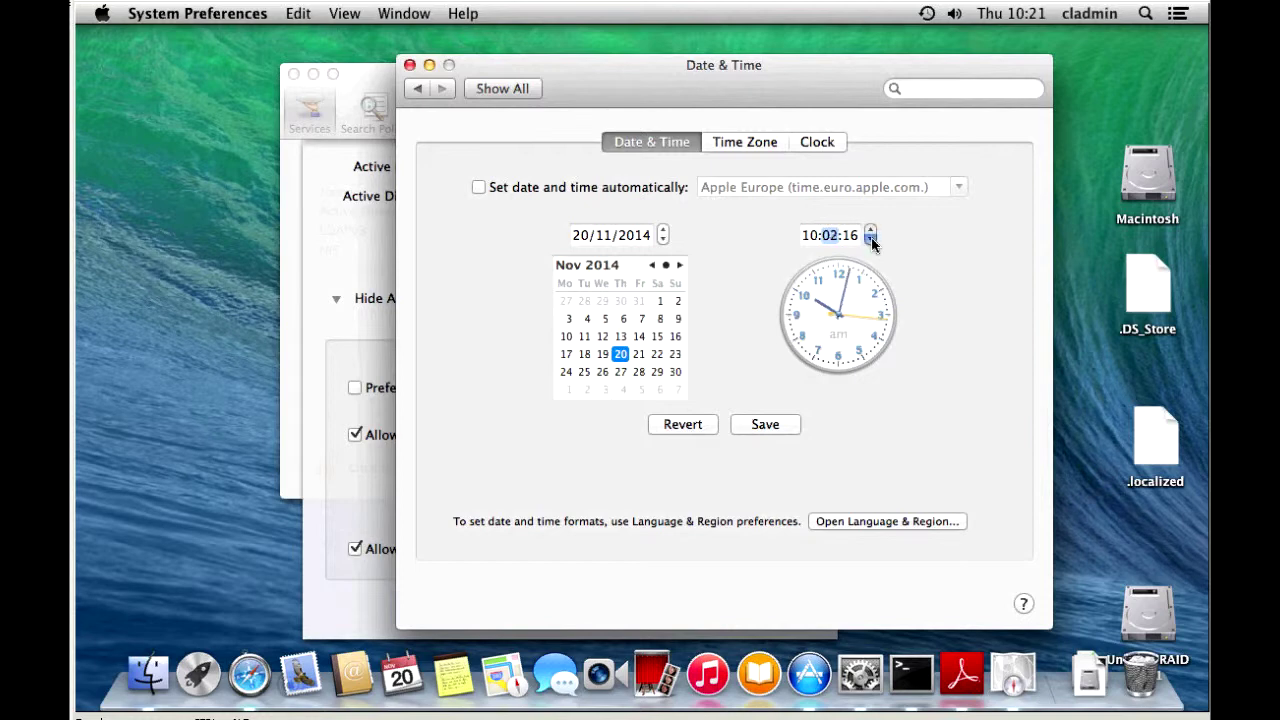
left_click(871, 240)
Save the 10:01 time, close Date & Time, and retry the domain bind
left_click(764, 424)
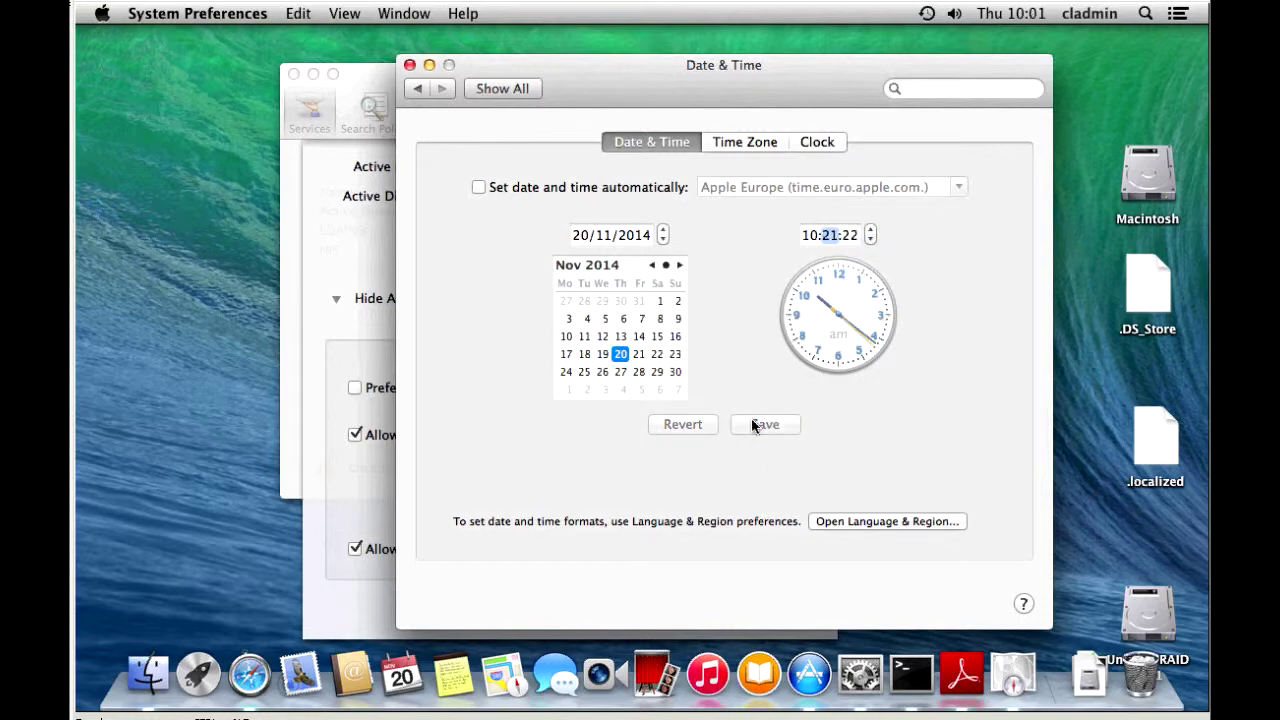
left_click(410, 65)
left_click(797, 268)
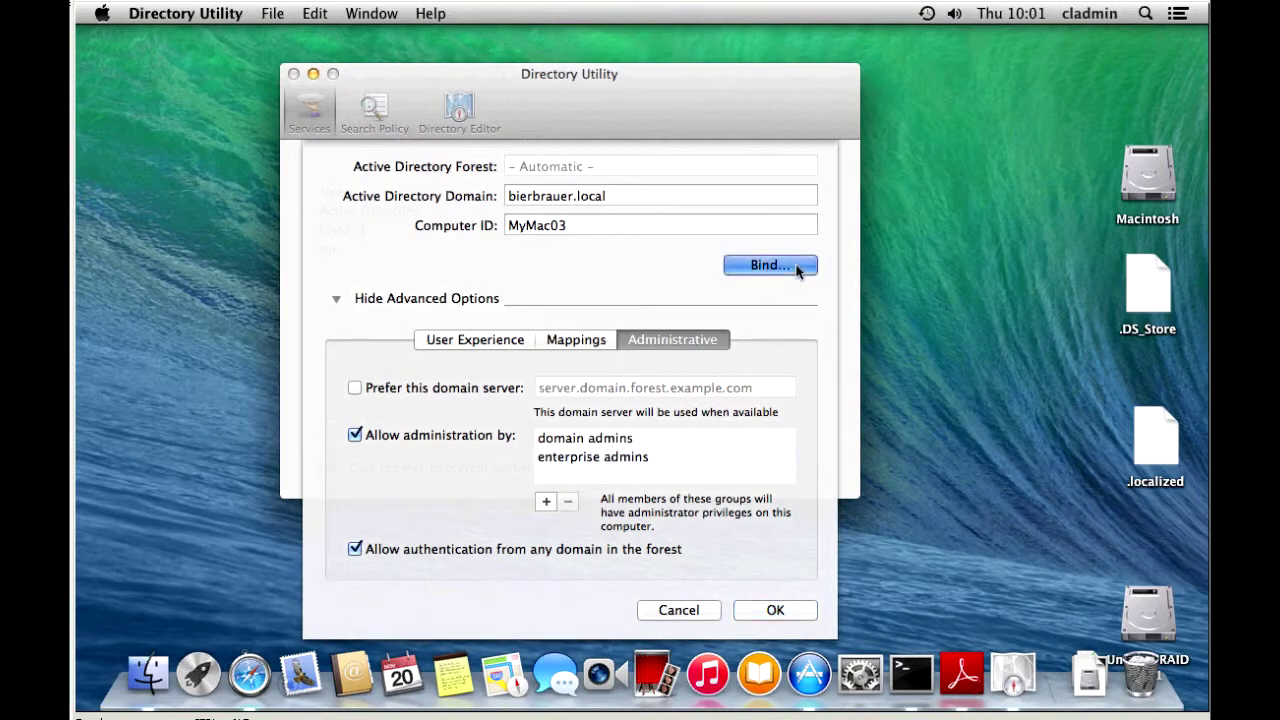
Authenticate as 'administrator' to bind mymac03 to bierbrauer.local, then confirm completion
type("a")
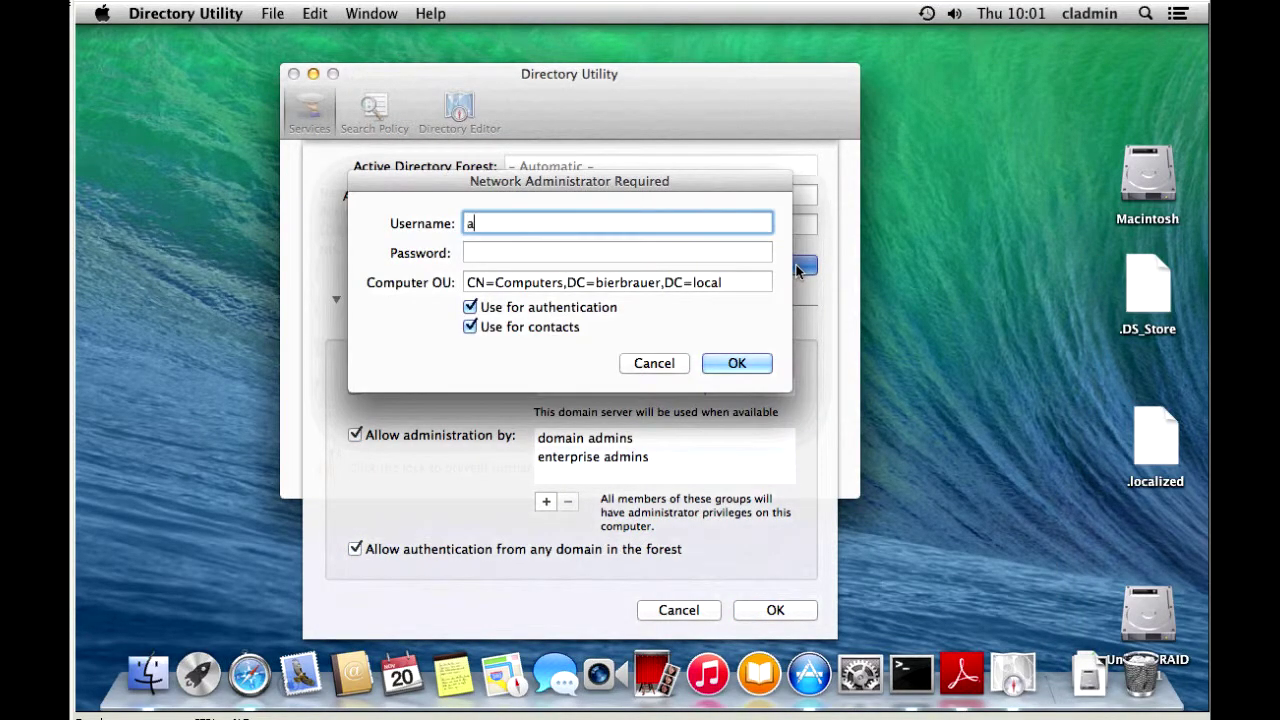
type("dministrator")
key("Tab")
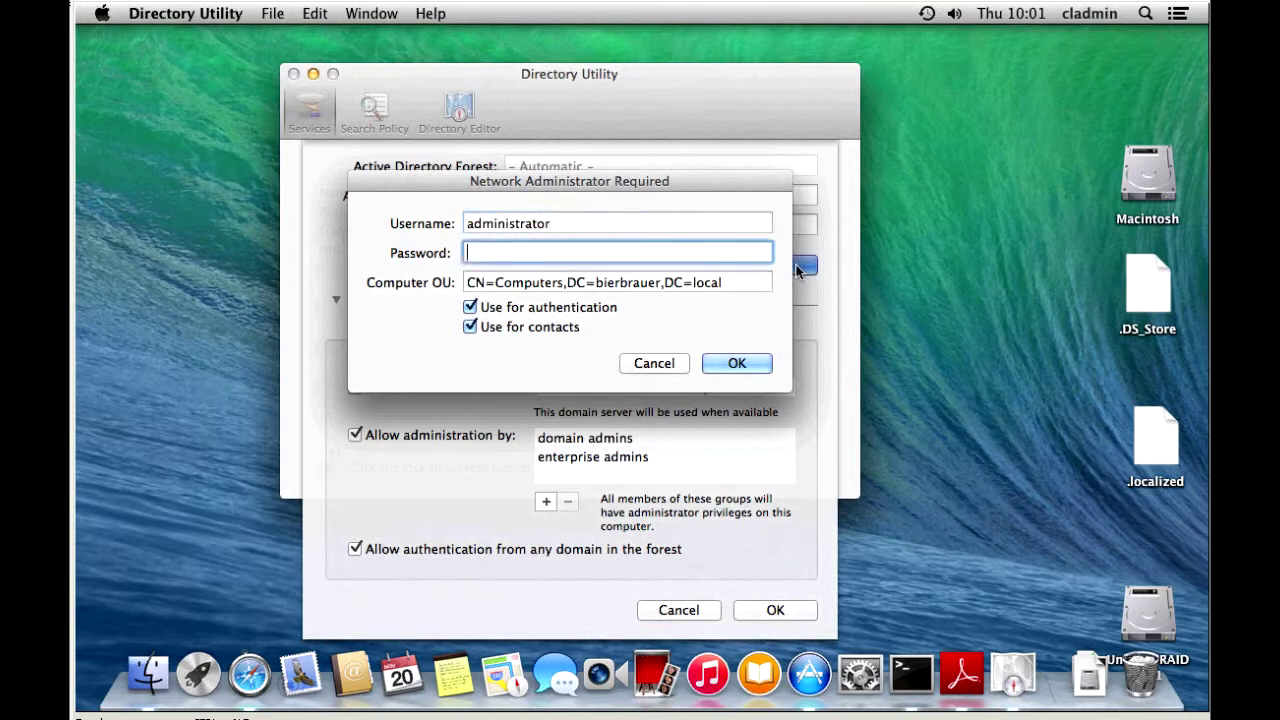
type("•••••••••••")
left_click(737, 363)
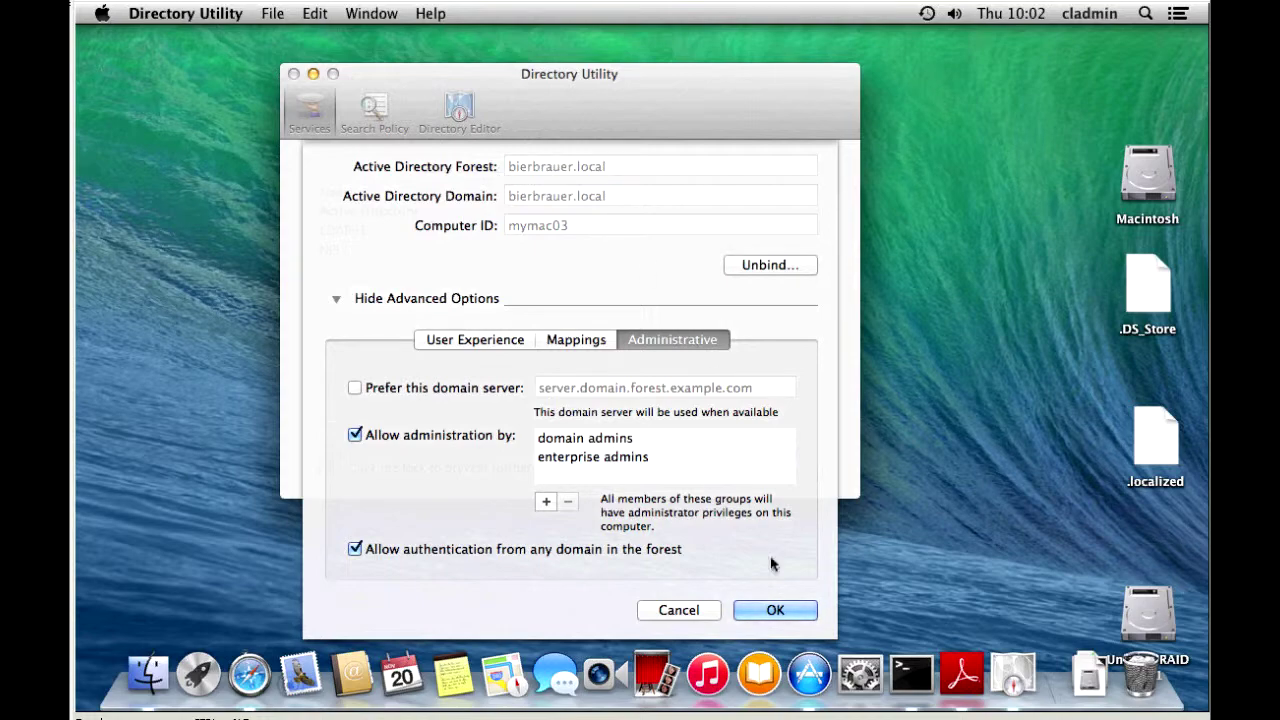
left_click(789, 614)
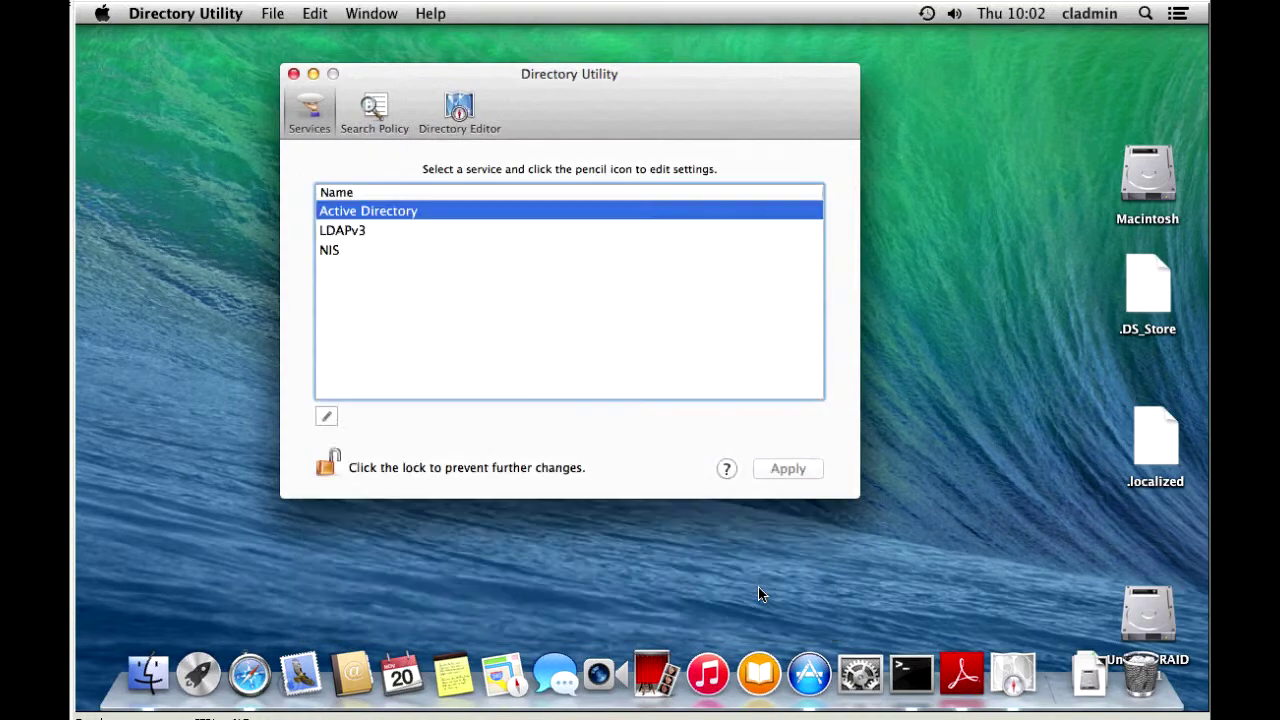
Close Directory Utility and check Login Options shows BIERBRAUER as network account server
left_click(293, 73)
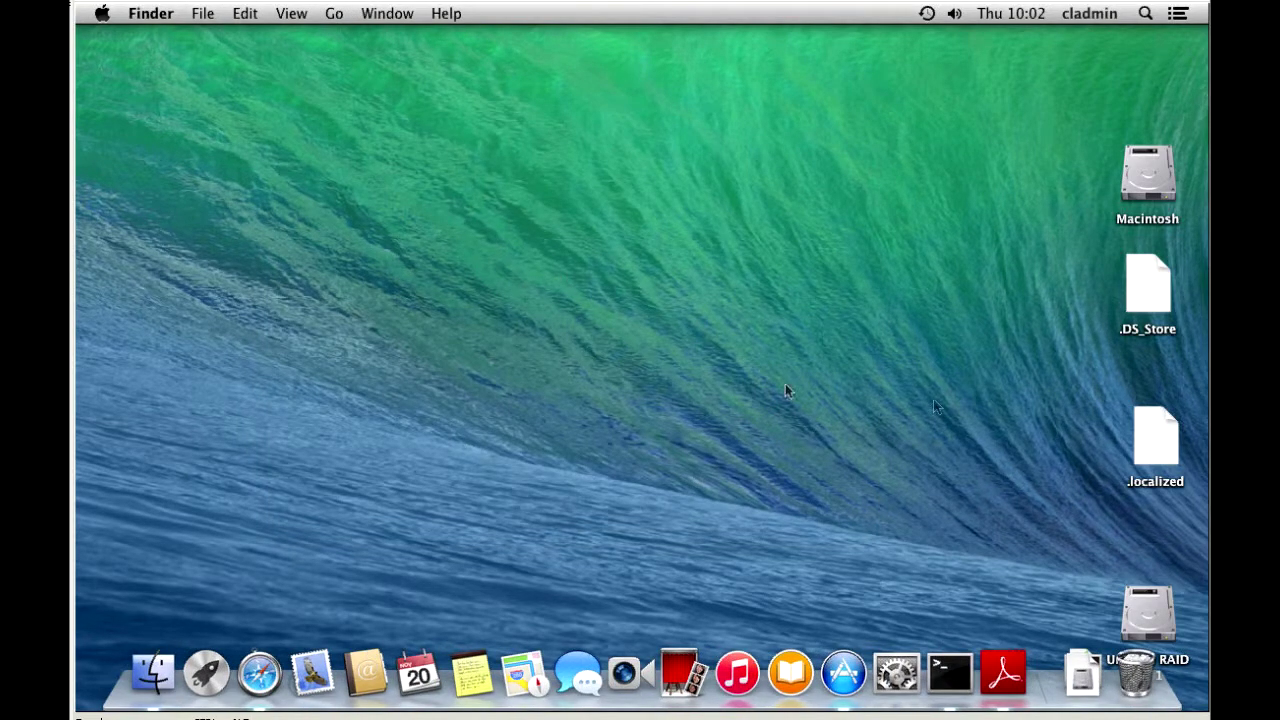
left_click(1092, 16)
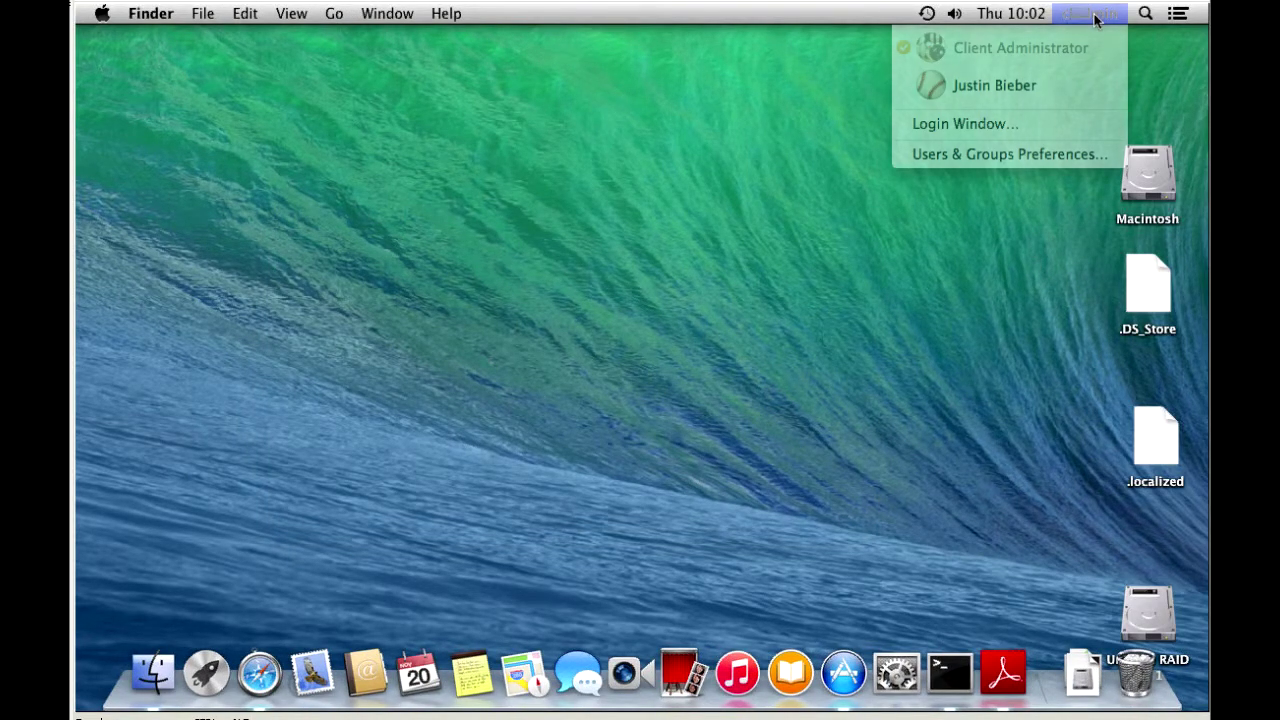
left_click(950, 156)
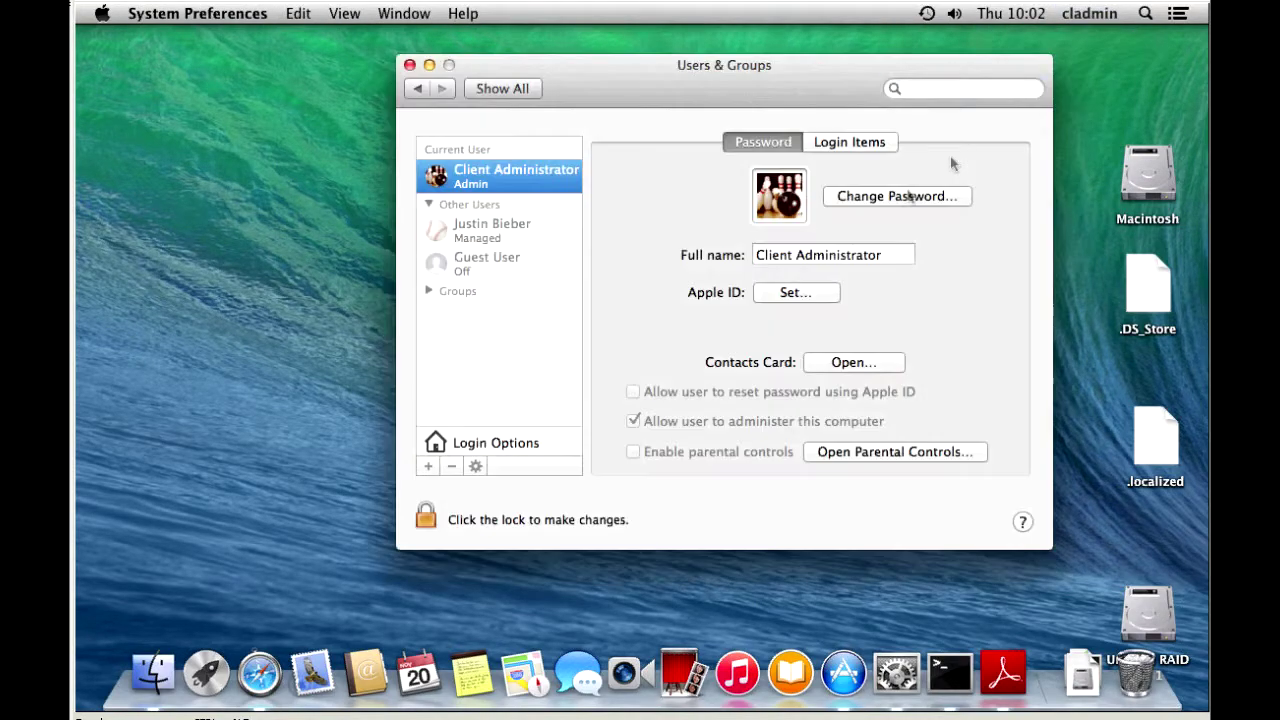
left_click(452, 446)
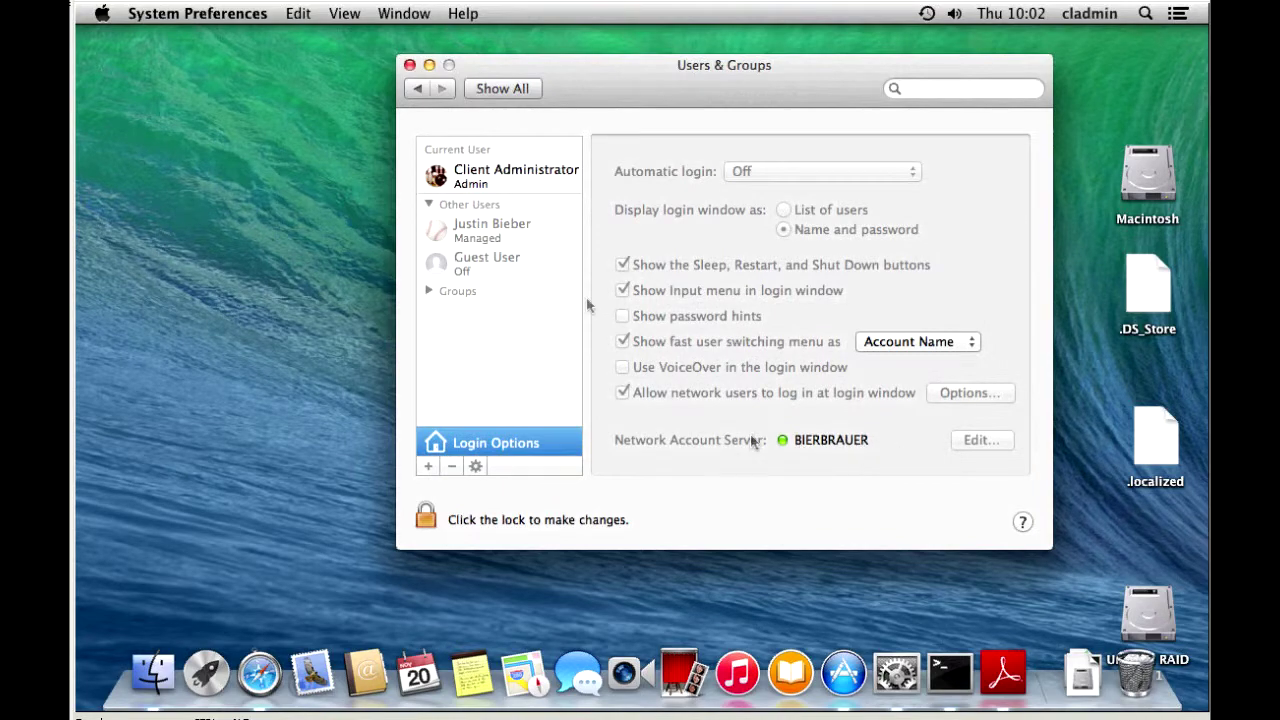
left_click(409, 65)
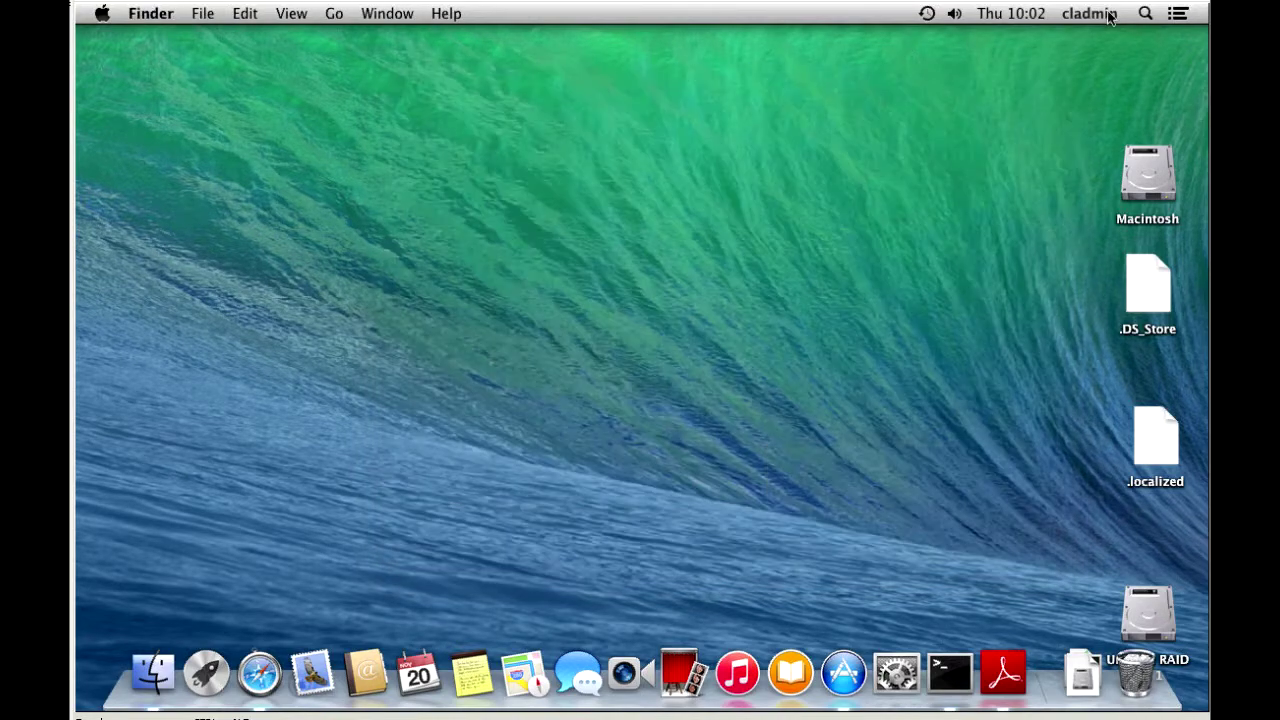
Switch to the login window from the user menu
left_click(1109, 14)
left_click(850, 40)
left_click(102, 13)
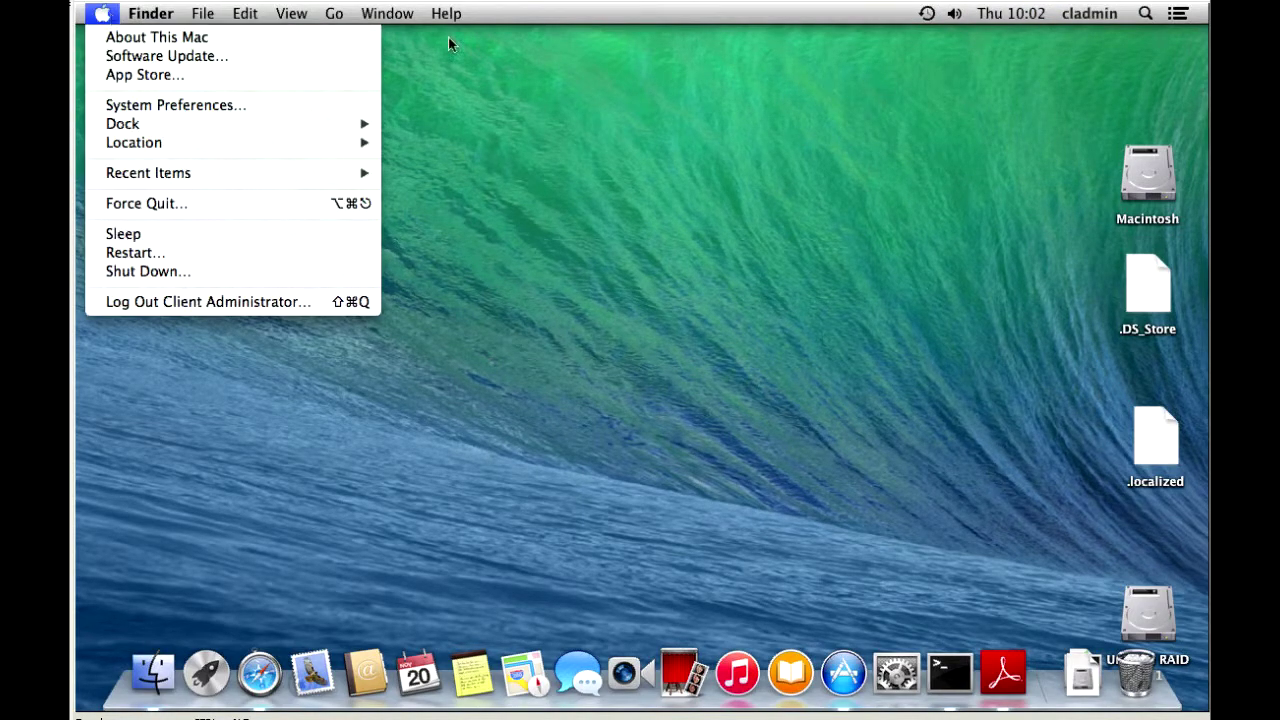
left_click(1110, 20)
left_click(1112, 18)
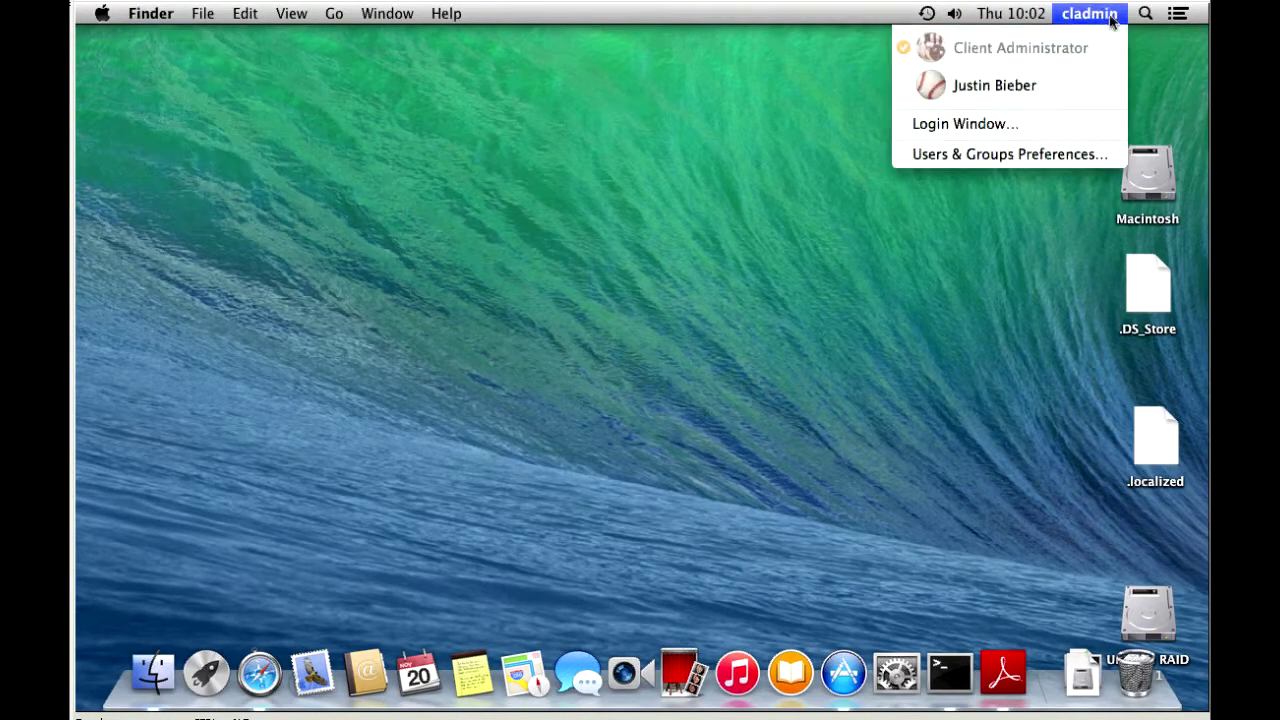
left_click(995, 124)
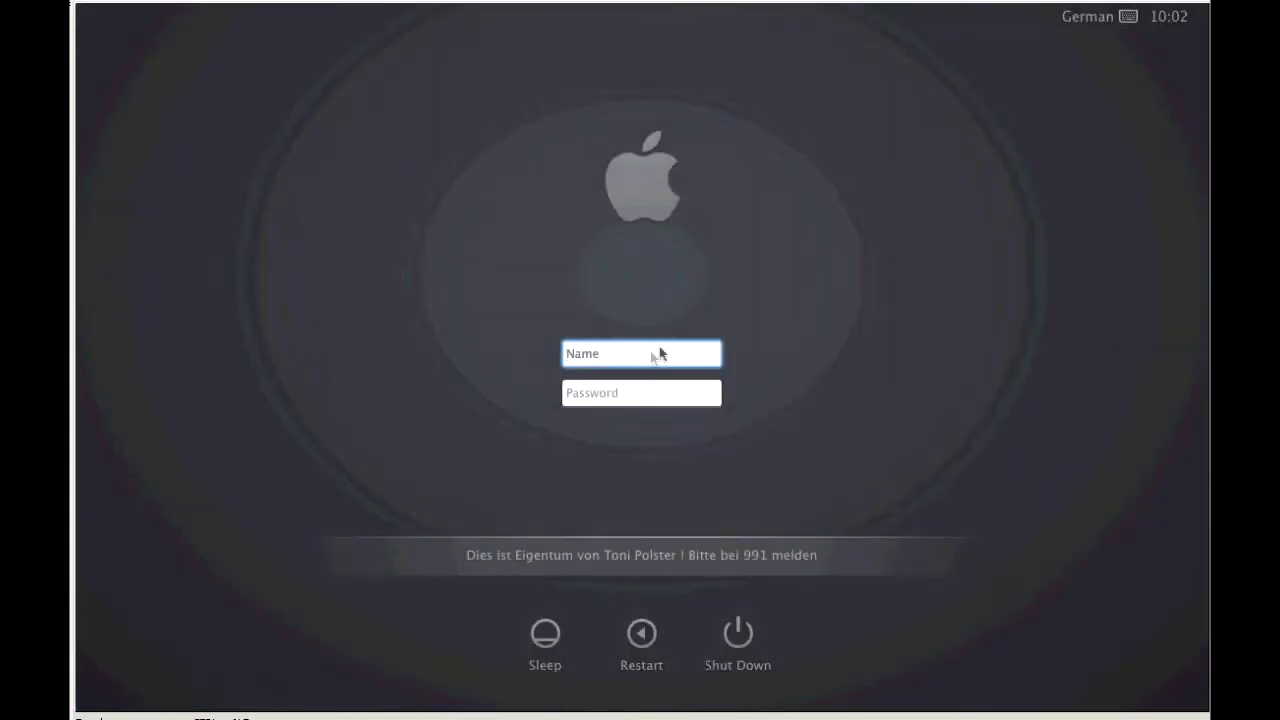
Log in at the login window as the domain 'administrator' account with its password
type("administrator")
key("Tab")
type("••••••••••")
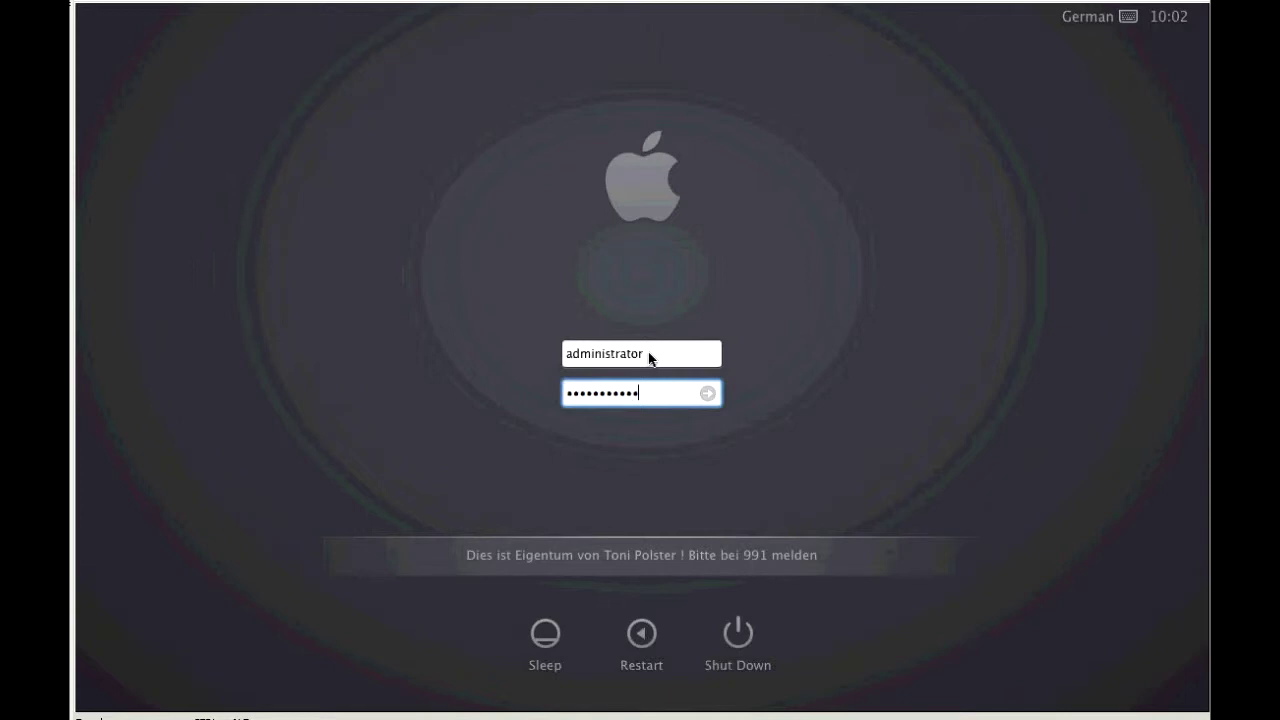
key("Return")
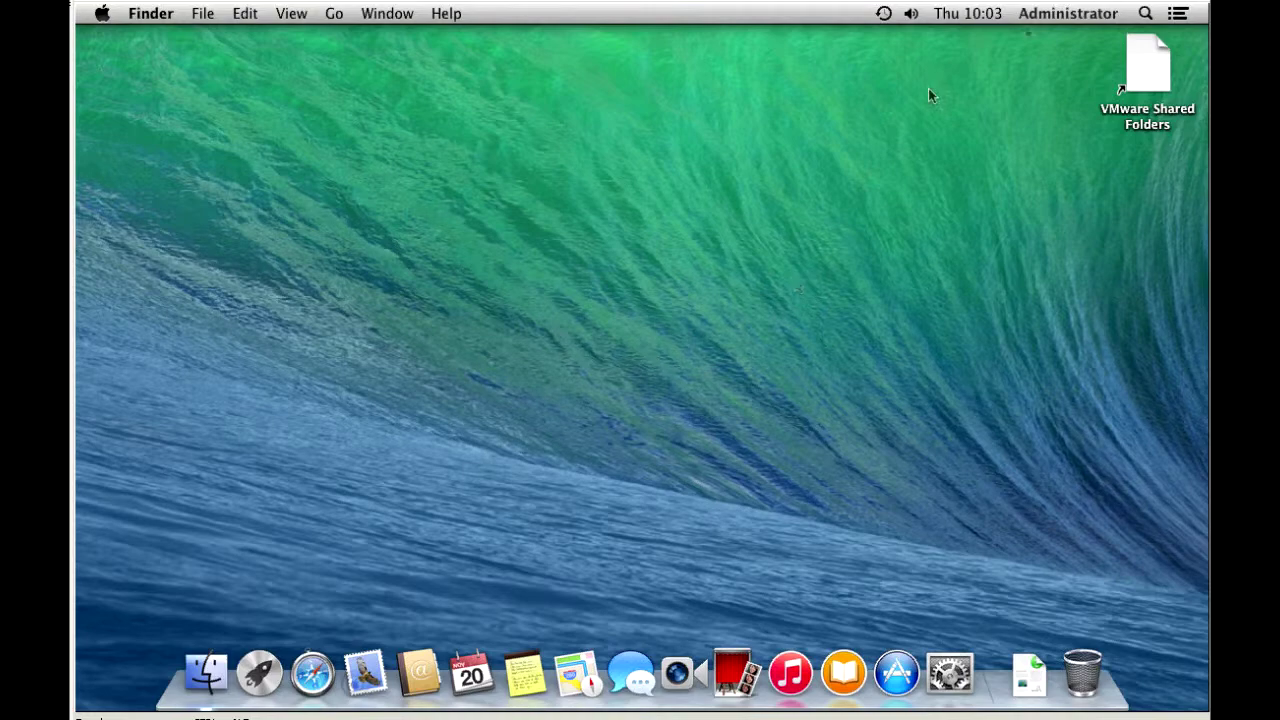
Open Terminal via Spotlight and run whoami to confirm the current user
left_click(1146, 15)
type("terminal")
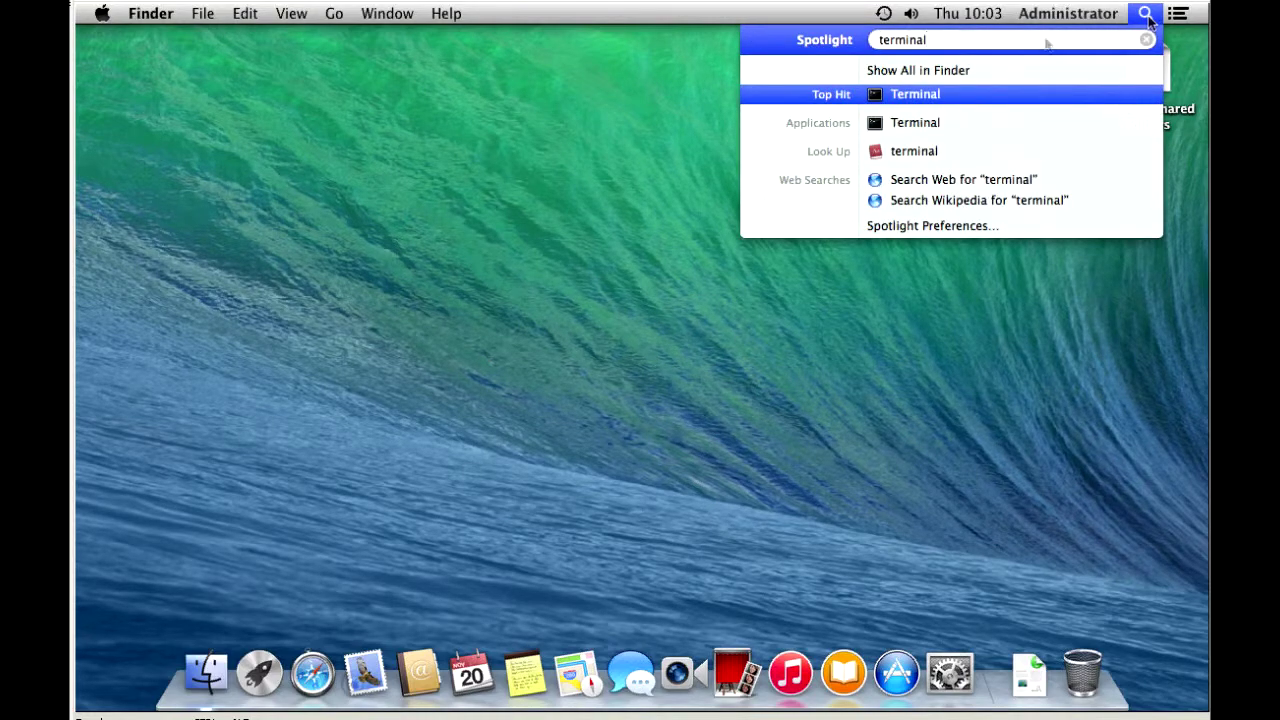
left_click(910, 95)
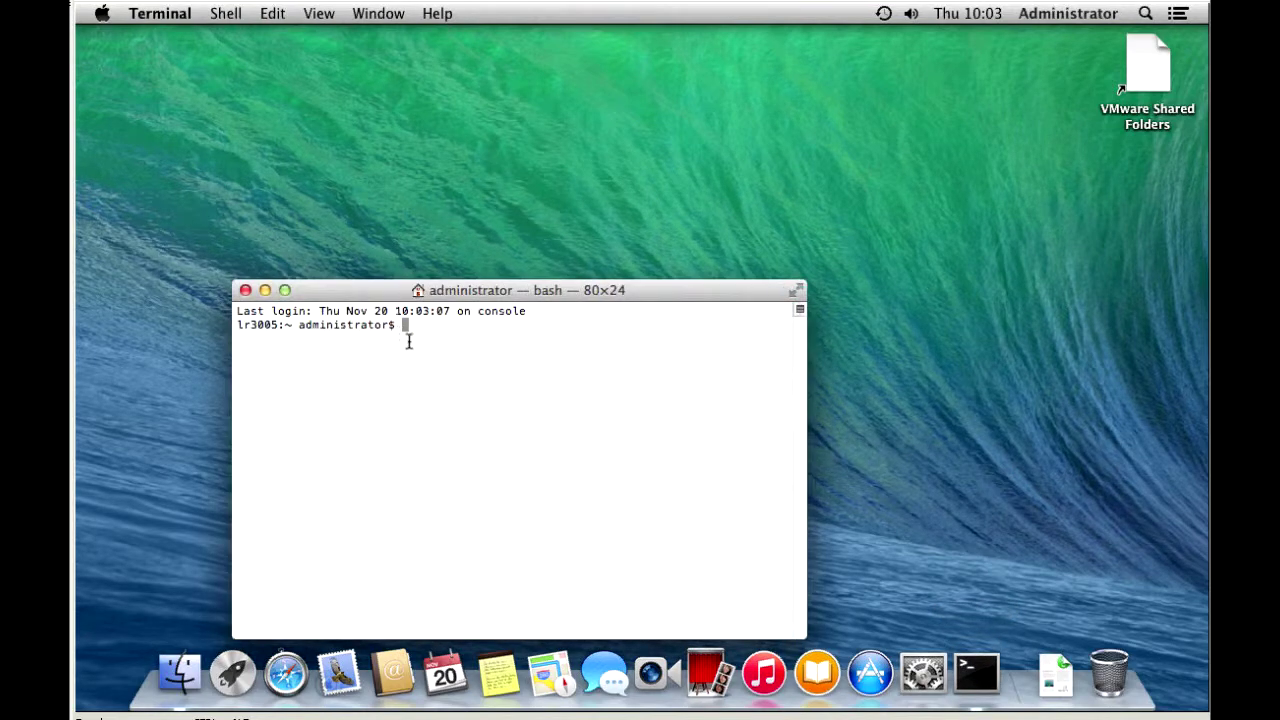
type("whoami")
key("Return")
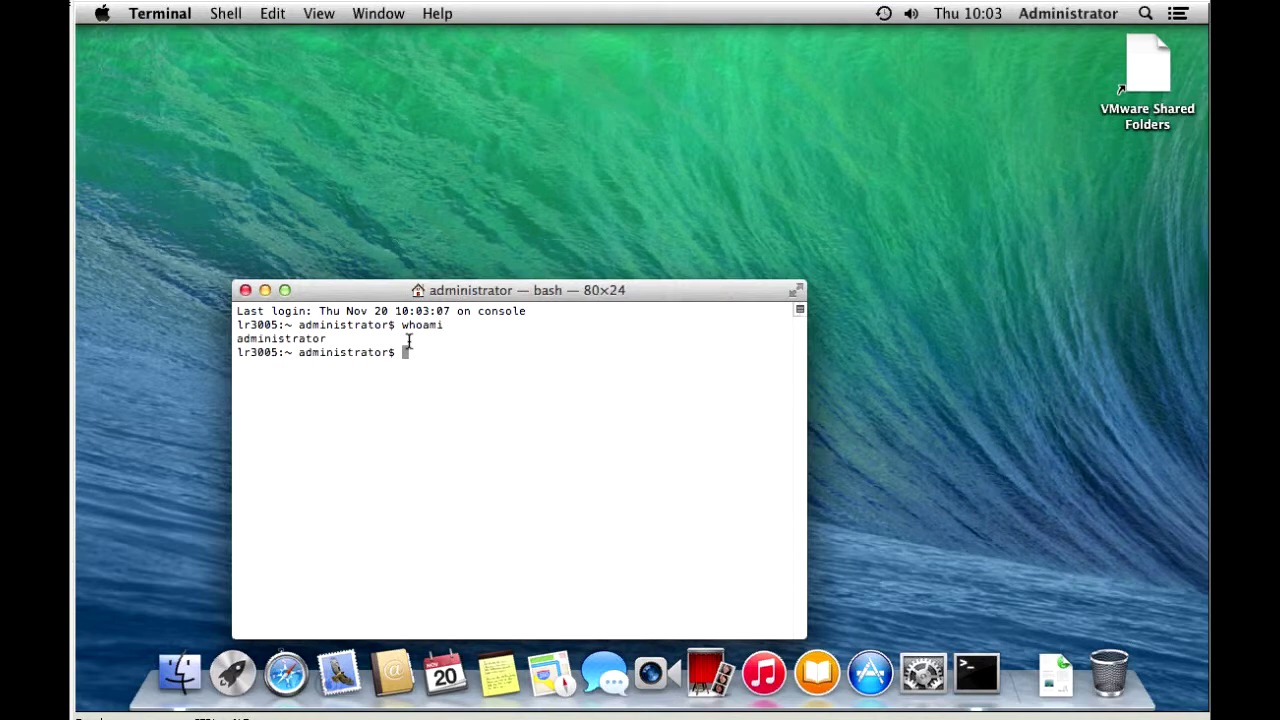
List the home folders with cd /Users and ls, then close Terminal
type("cd /Users")
key("Return")
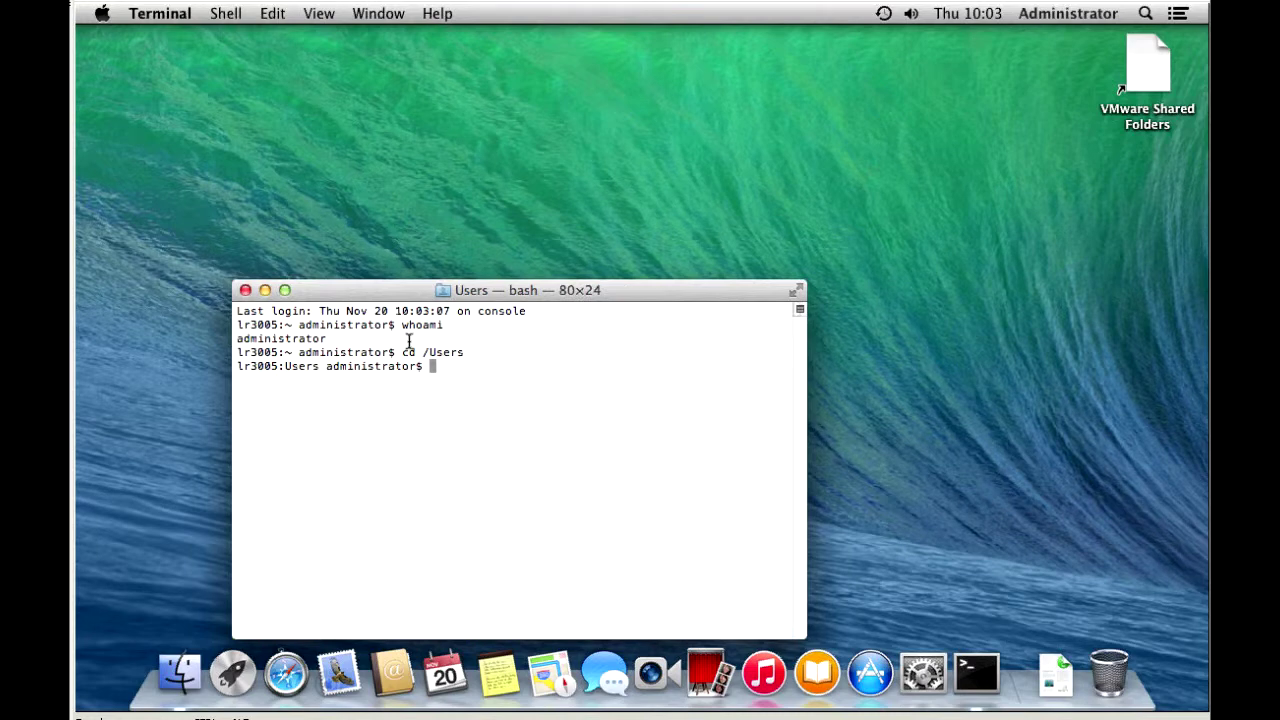
type("ls")
key("Return")
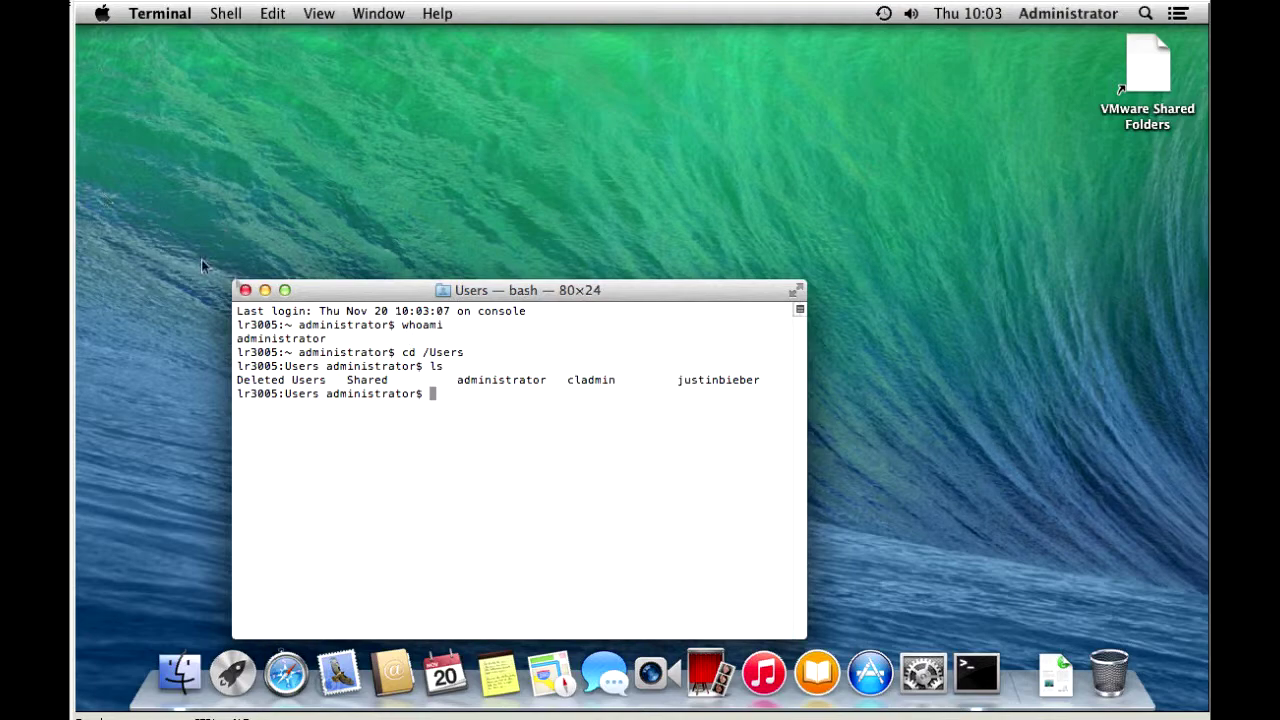
left_click(245, 290)
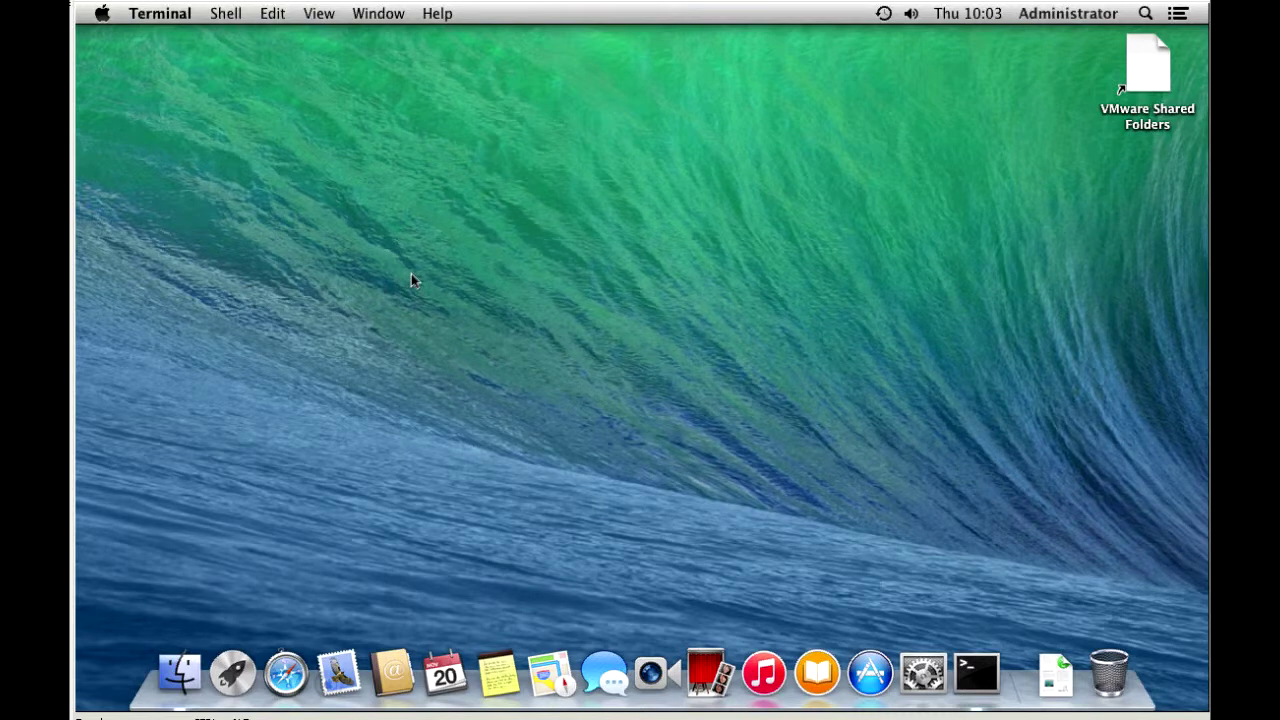
Open Login Options in System Preferences' Users & Groups and request unlocking
left_click(922, 684)
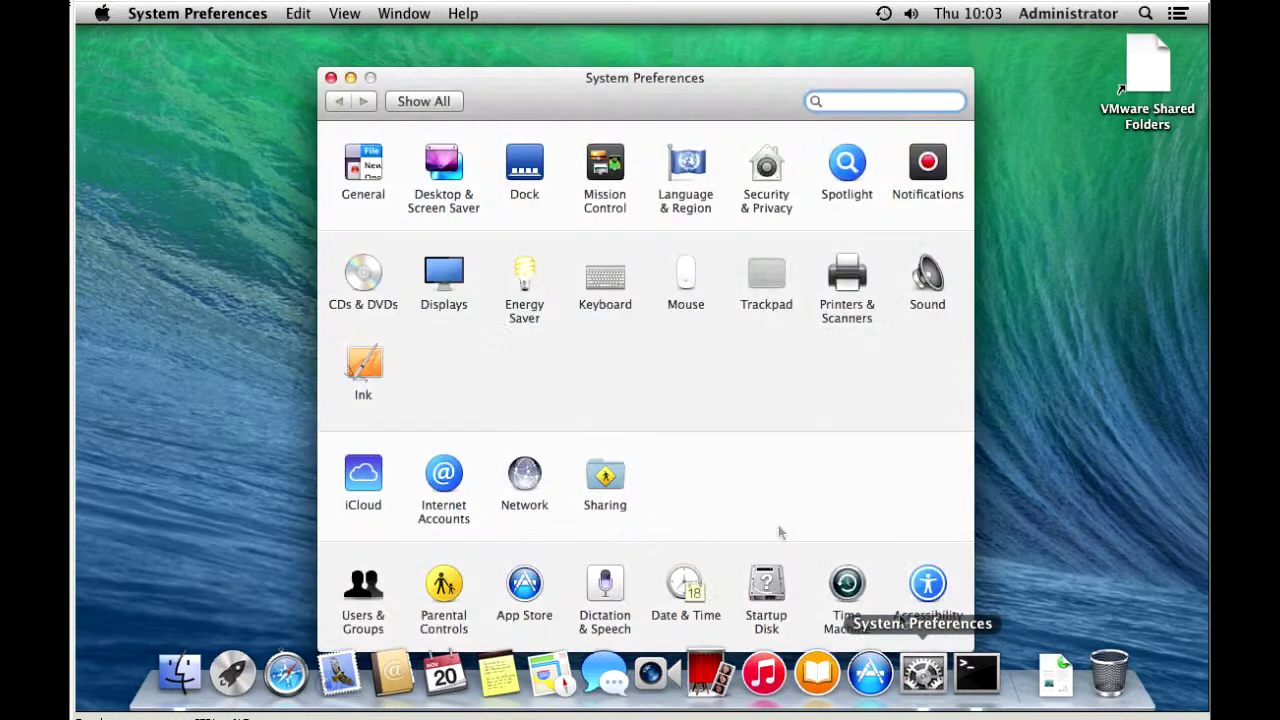
left_click(371, 586)
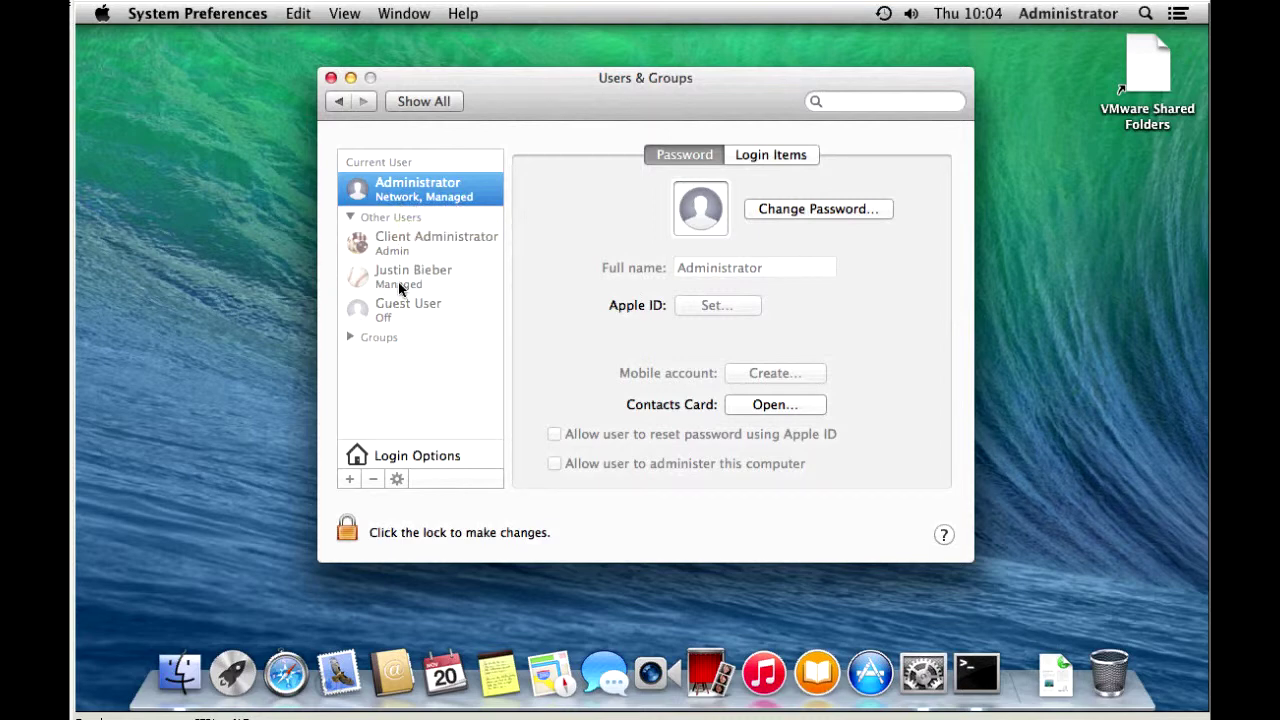
left_click(392, 456)
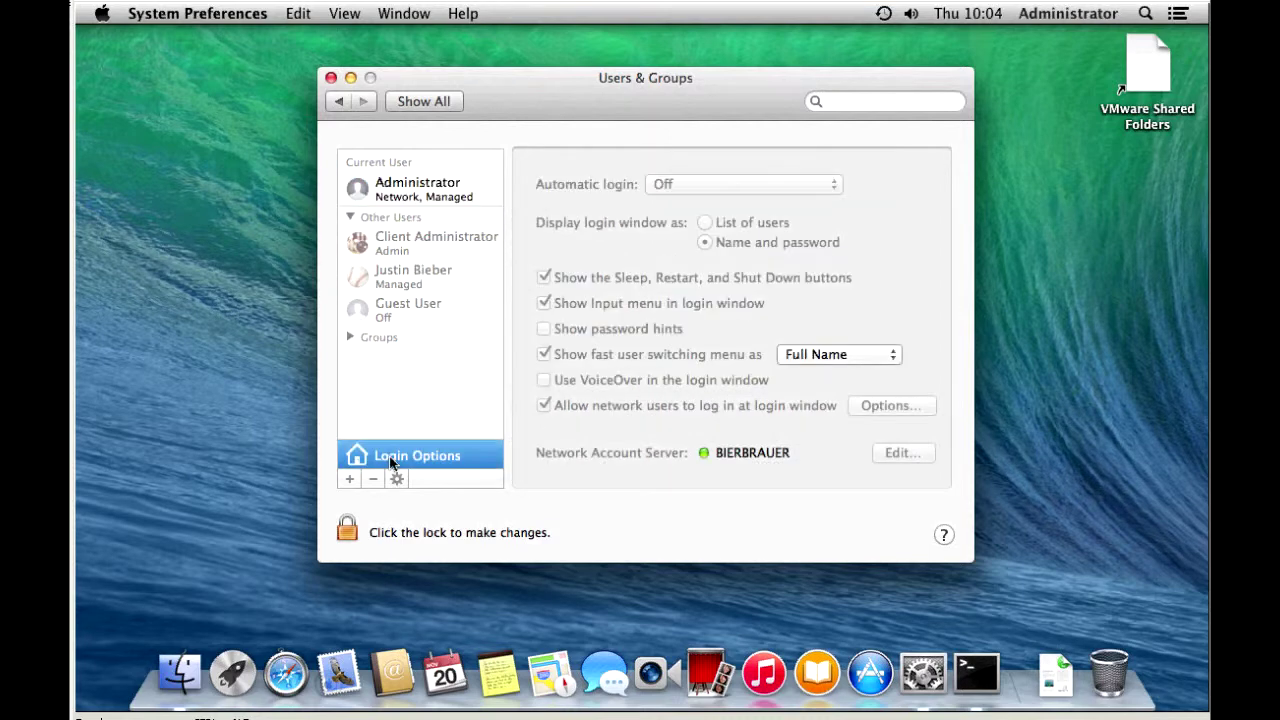
left_click(348, 532)
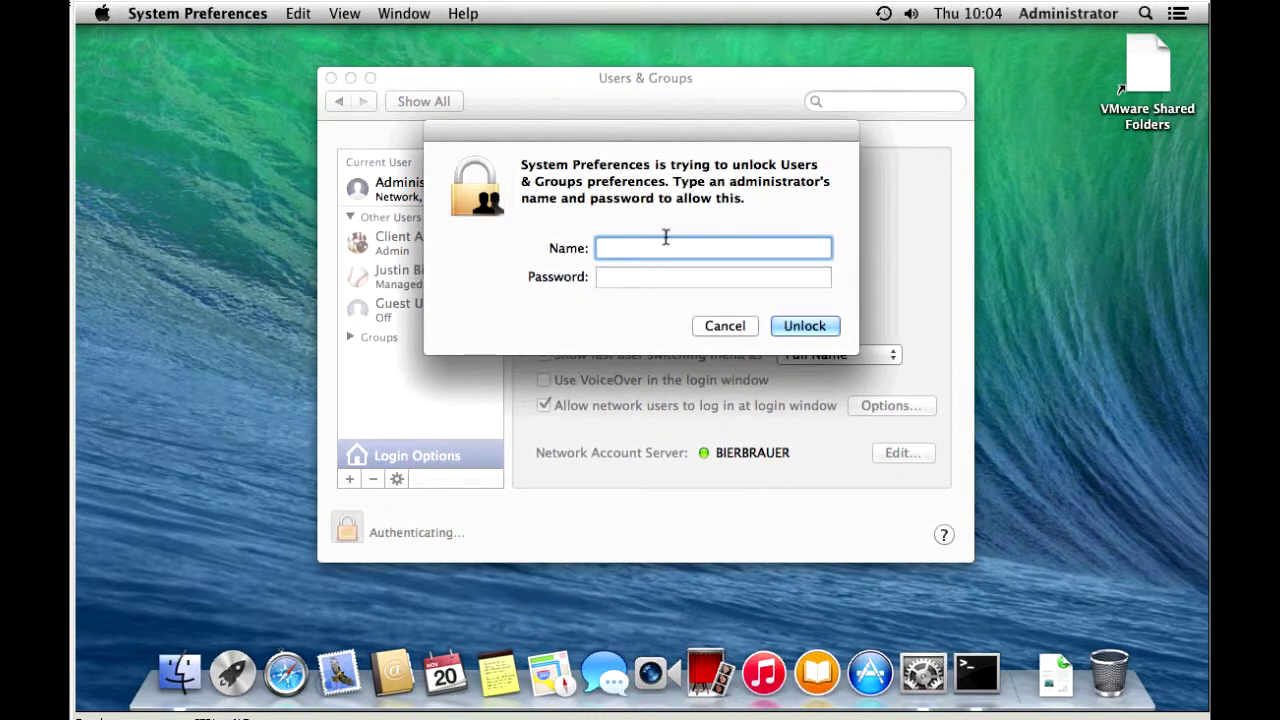
Unlock the settings, switching to the cladmin account after the Administrator credentials fail
type("Administrator")
key("Tab")
type("administrat")
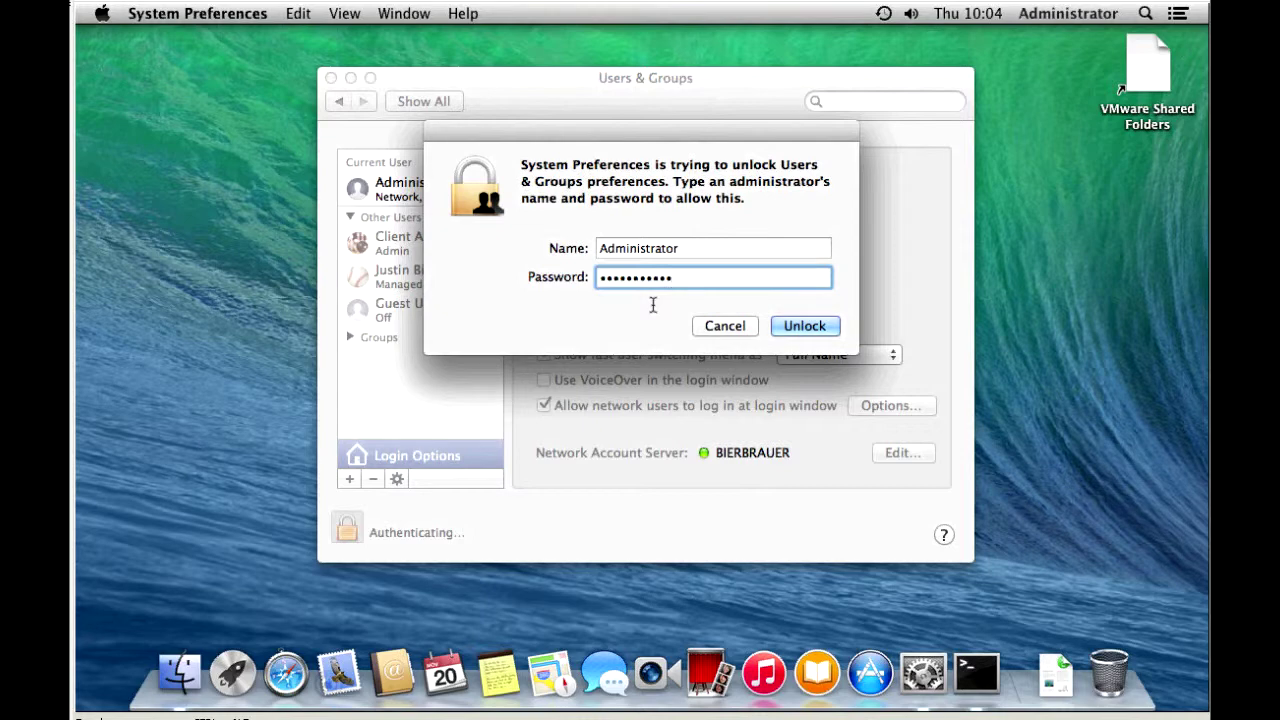
left_click(820, 327)
left_click(819, 328)
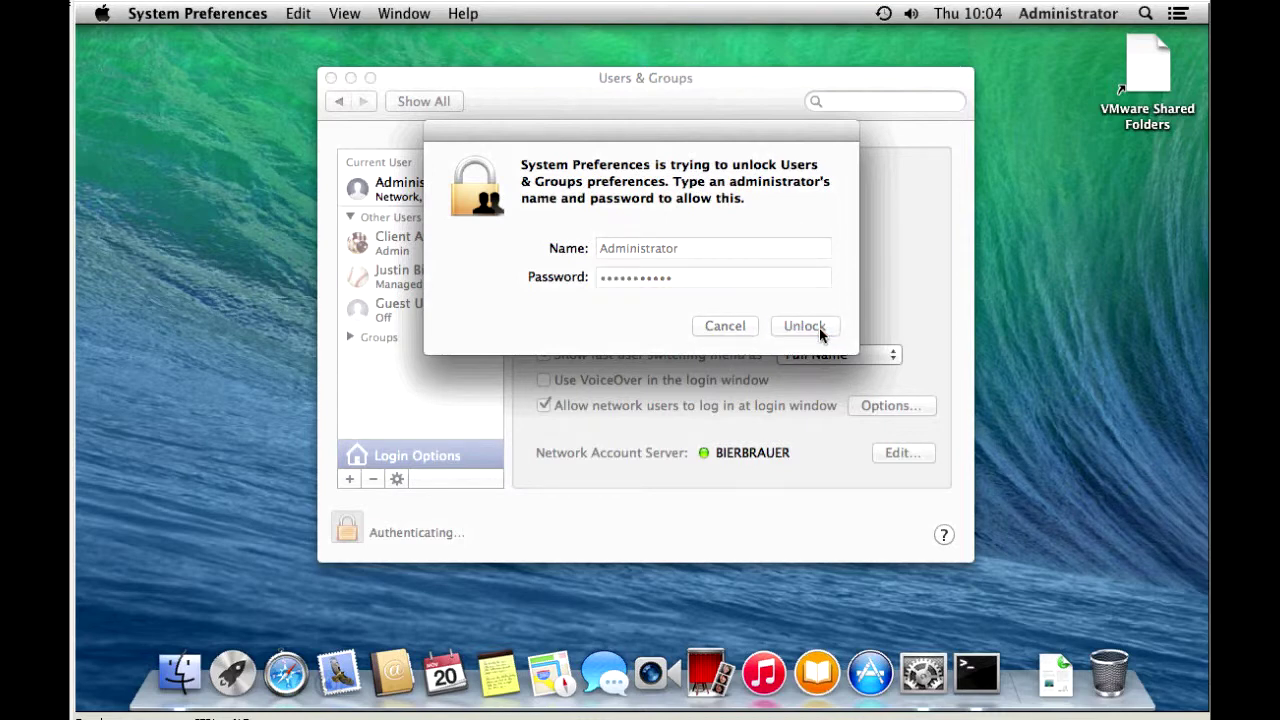
left_click(705, 252)
left_click_drag(711, 249, 549, 246)
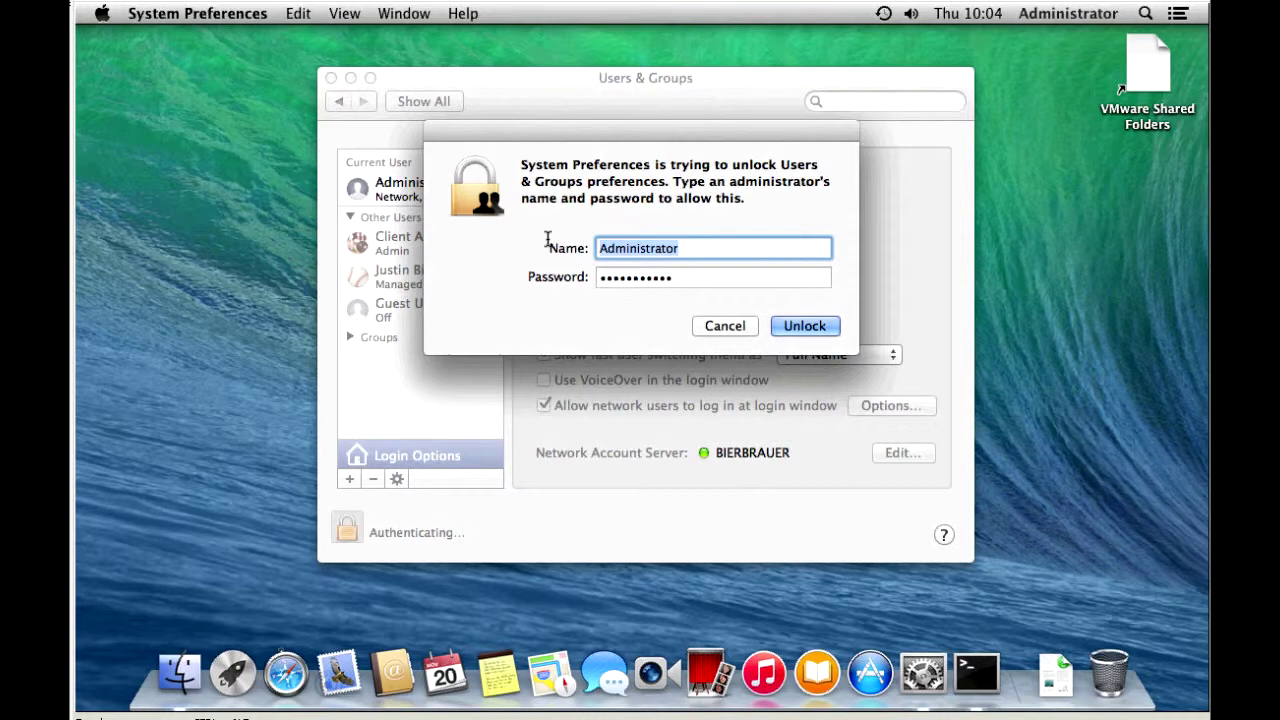
type("cladmin")
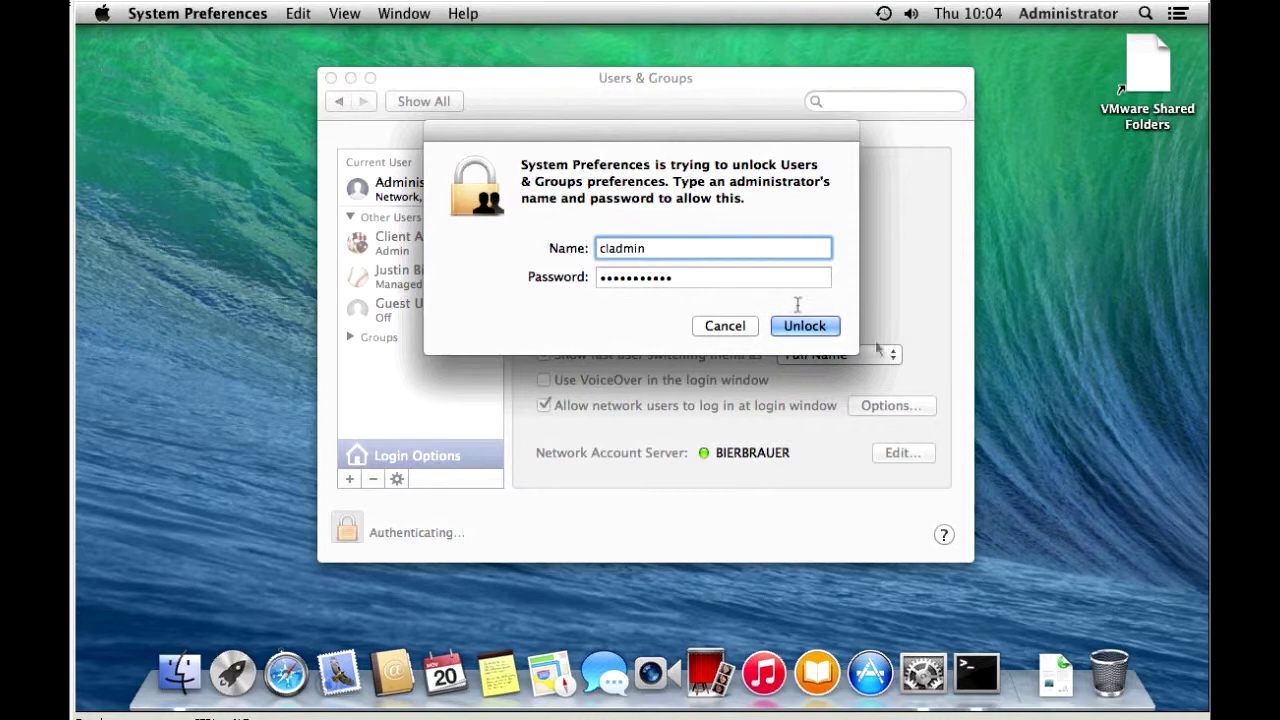
left_click(821, 333)
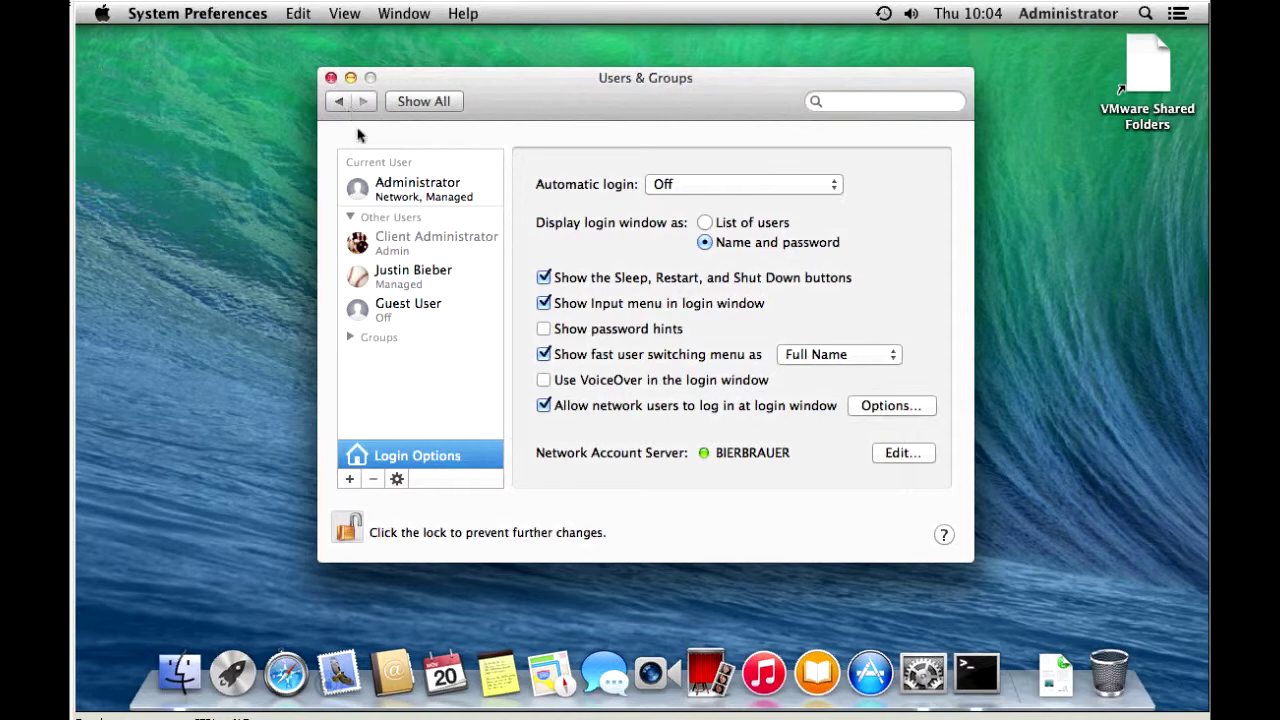
Restrict login-window access to one network user chosen from Network Users
left_click(891, 405)
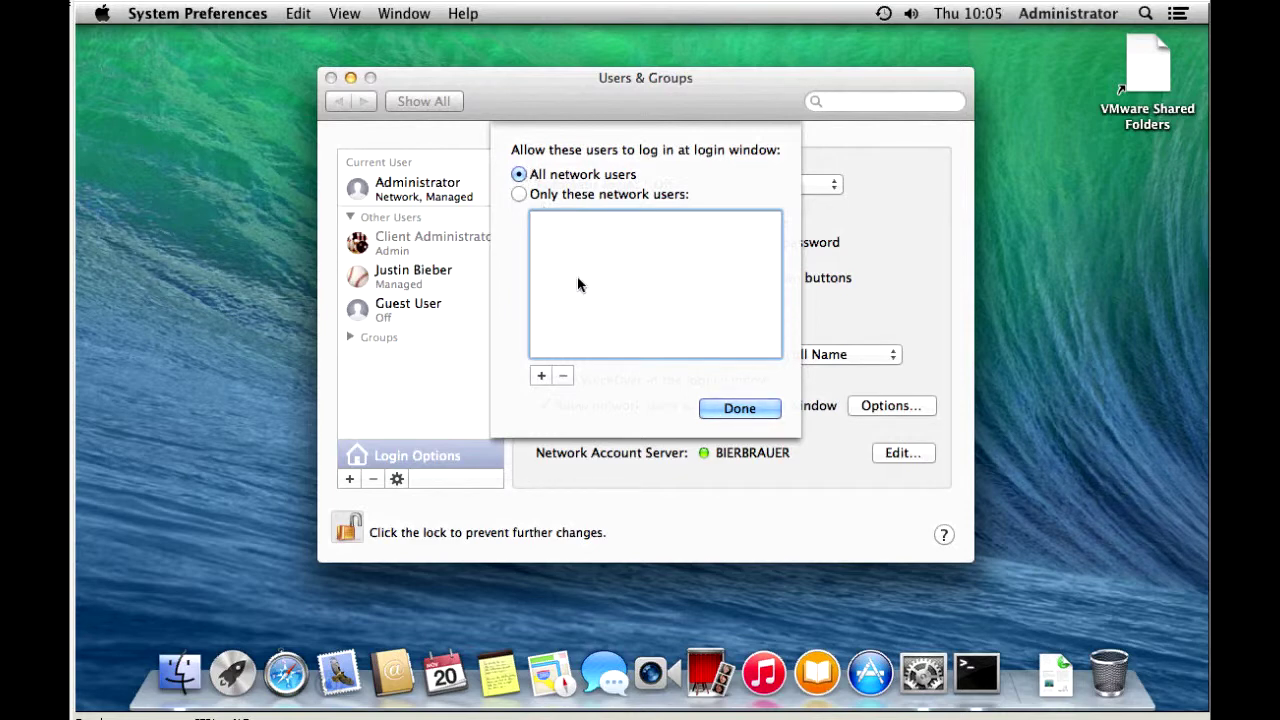
left_click(541, 375)
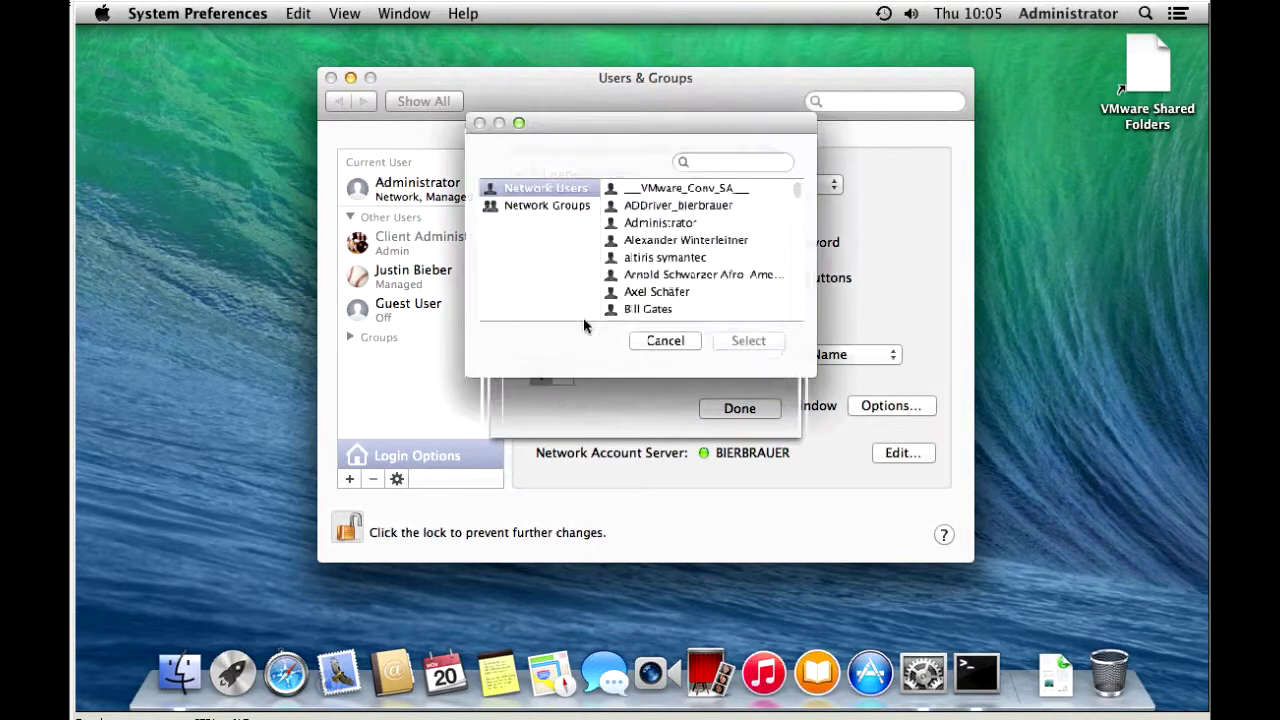
left_click_drag(812, 187, 821, 246)
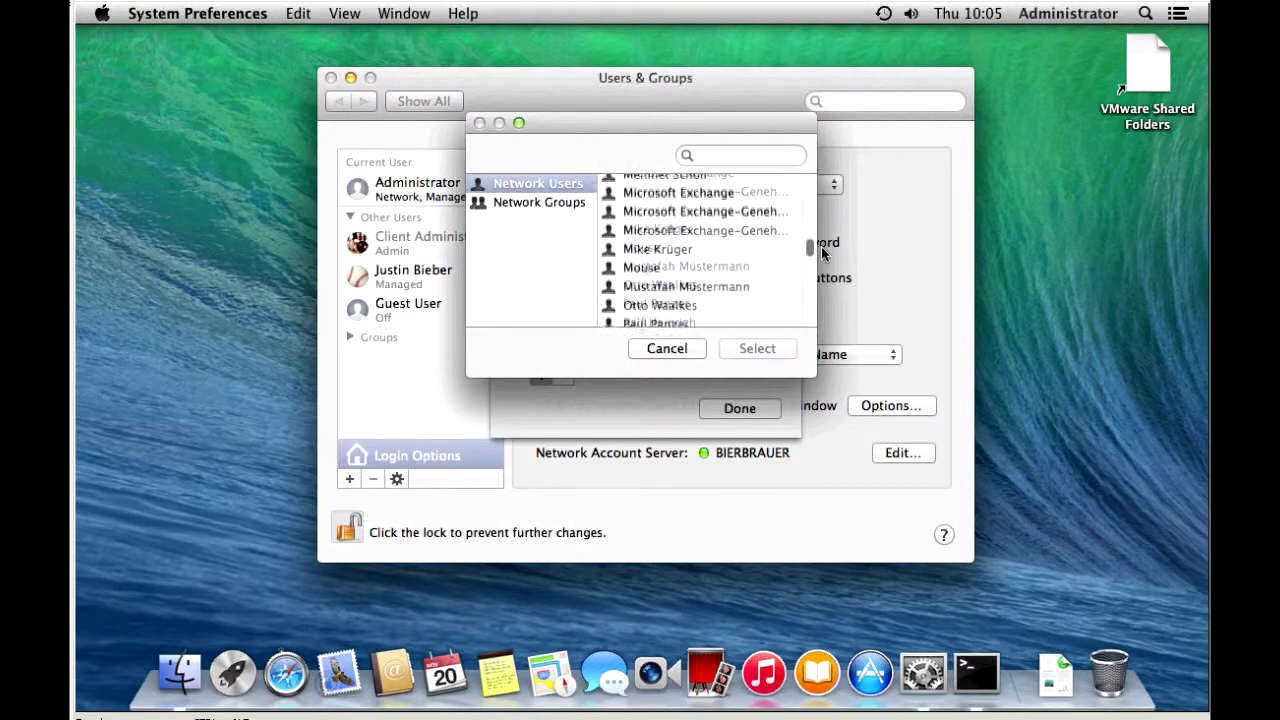
left_click(663, 229)
left_click(757, 349)
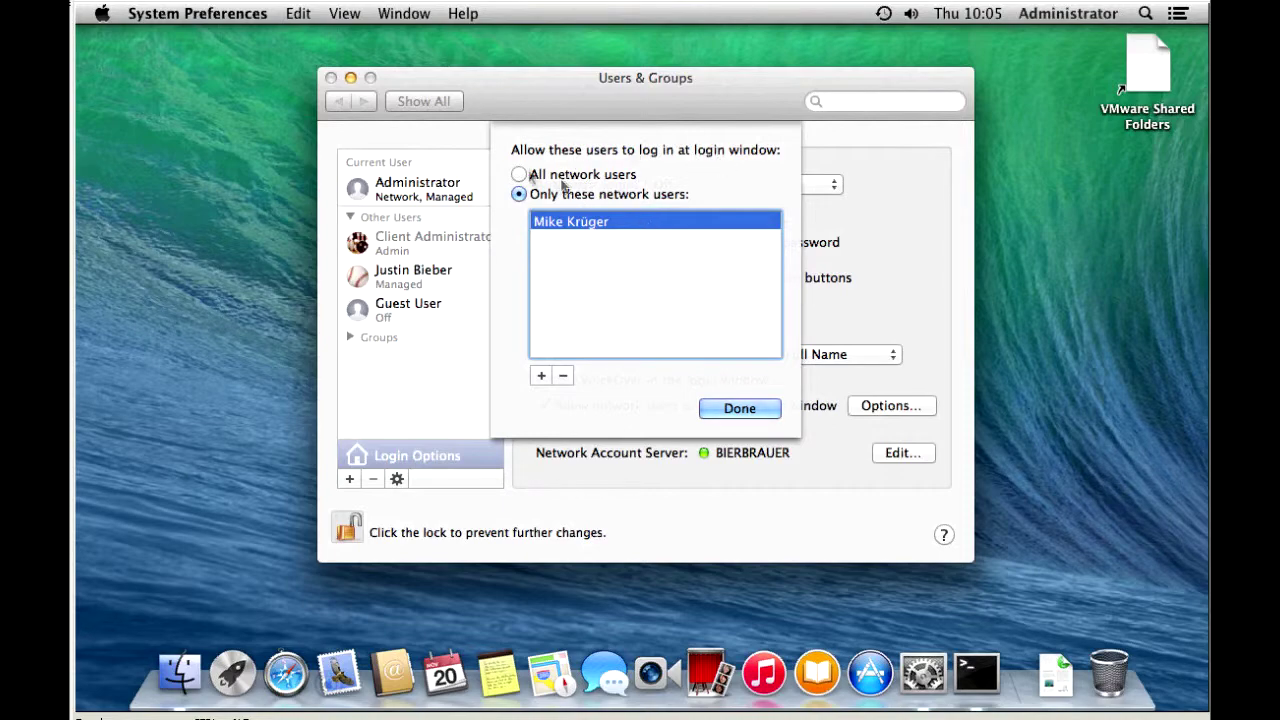
left_click(518, 174)
left_click(718, 406)
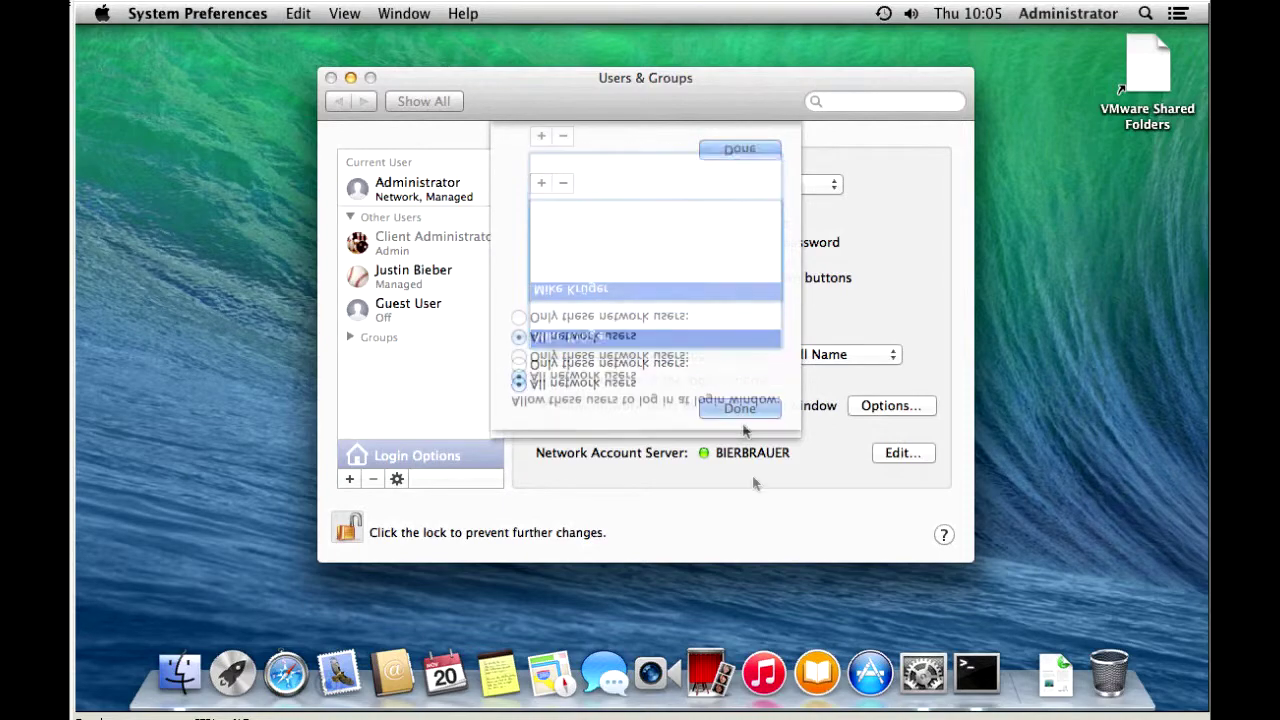
Close System Preferences and log out of the Administrator account via the Apple menu
left_click(331, 78)
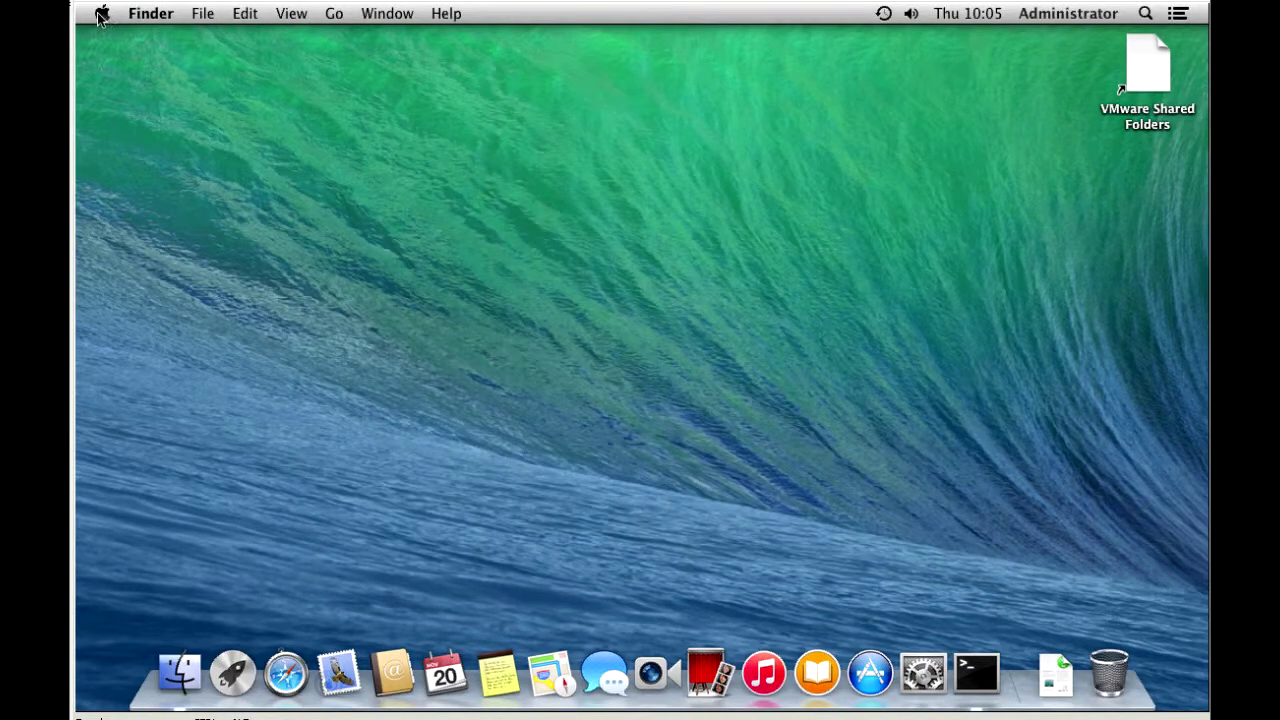
left_click(101, 14)
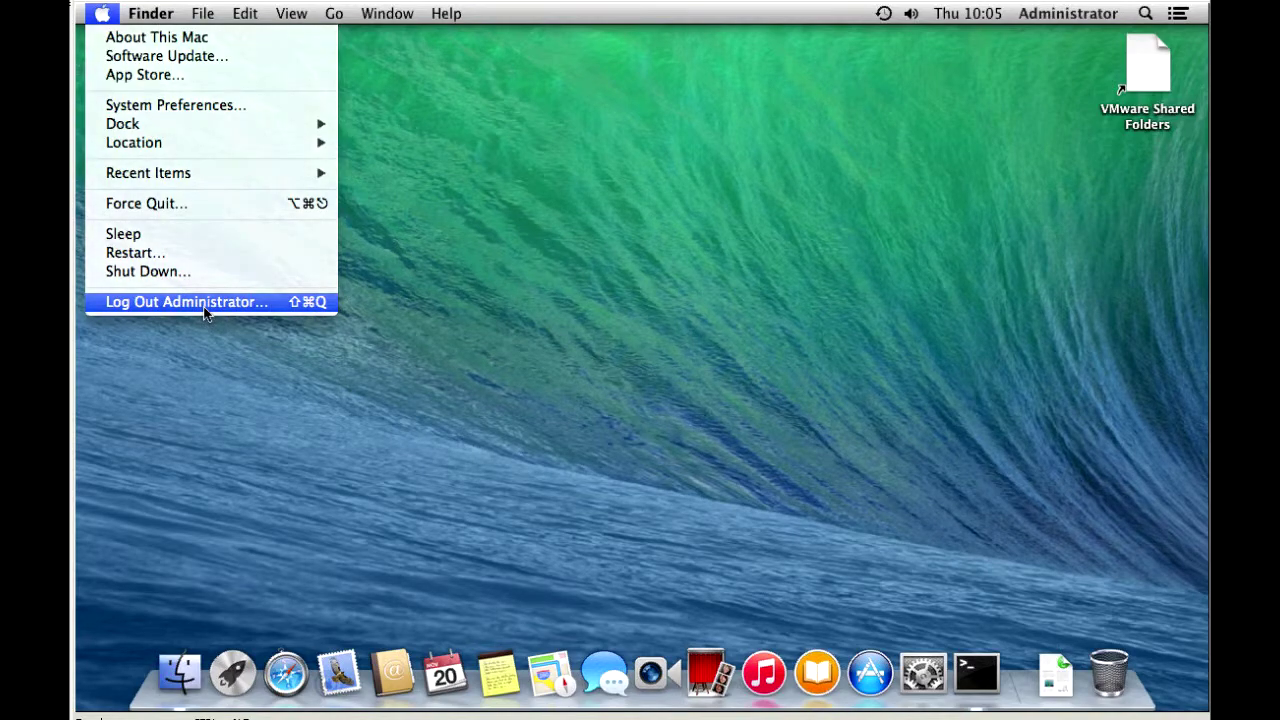
left_click(205, 306)
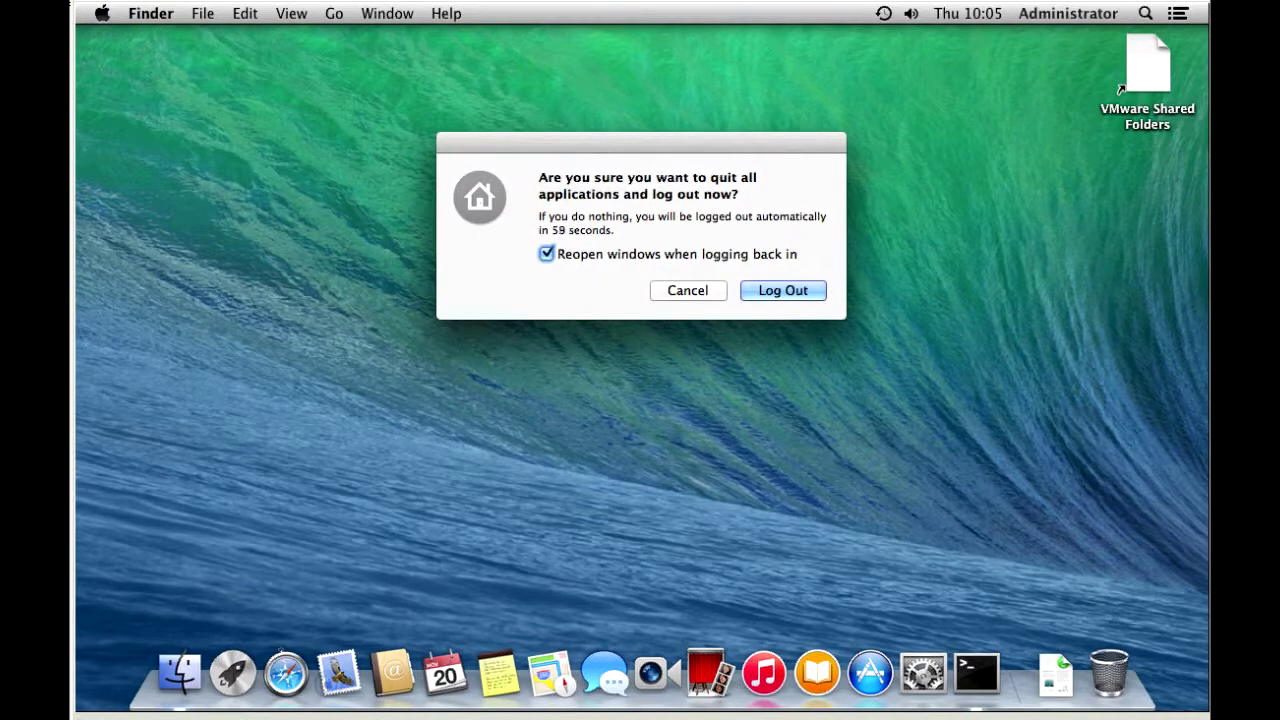
left_click(783, 291)
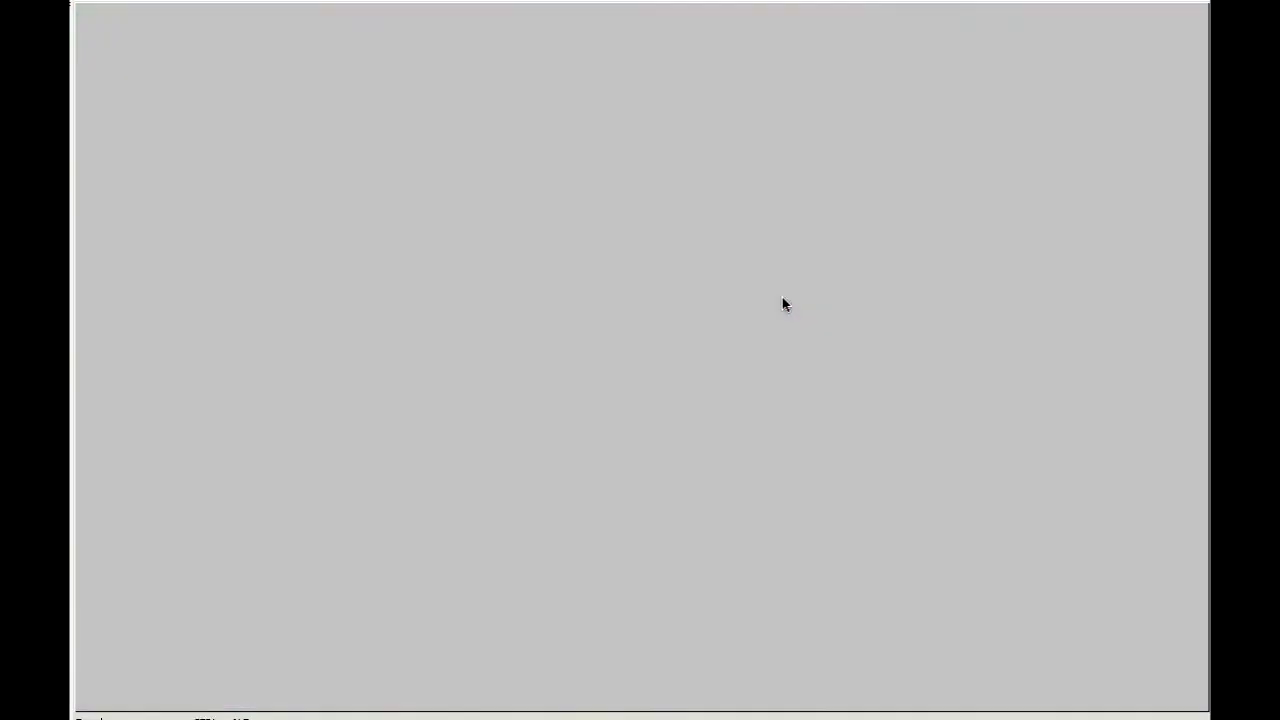